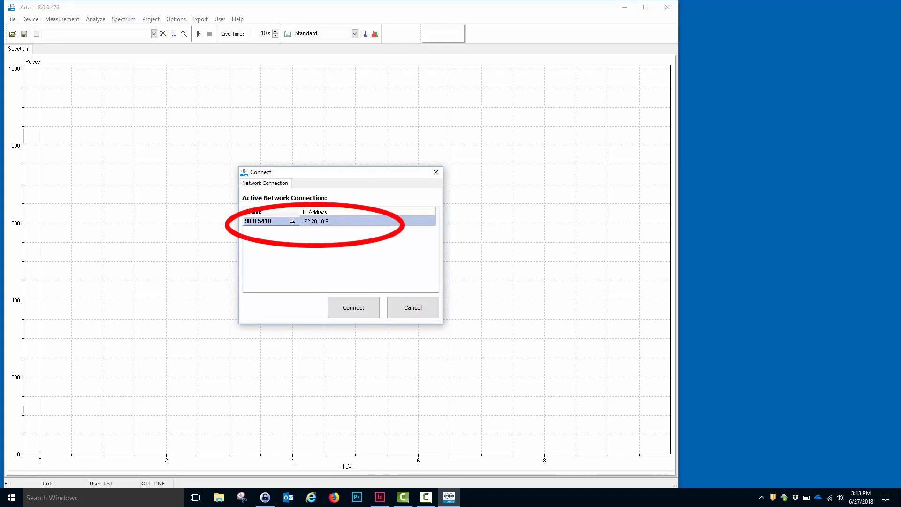
Connect to the listed spectrometer over the network and check the Standard method's settings in the Method Editor
{"action": "left_click", "coordinate": [353, 310]}
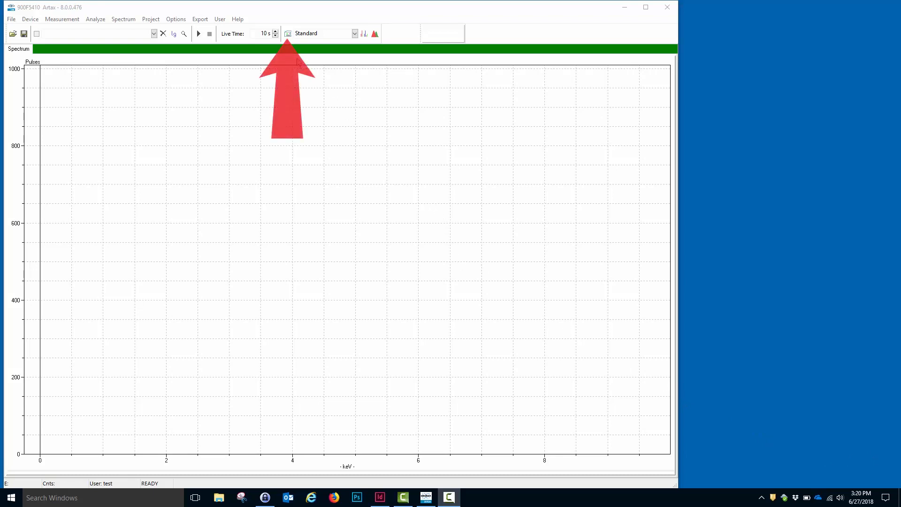
{"action": "left_click", "coordinate": [289, 35]}
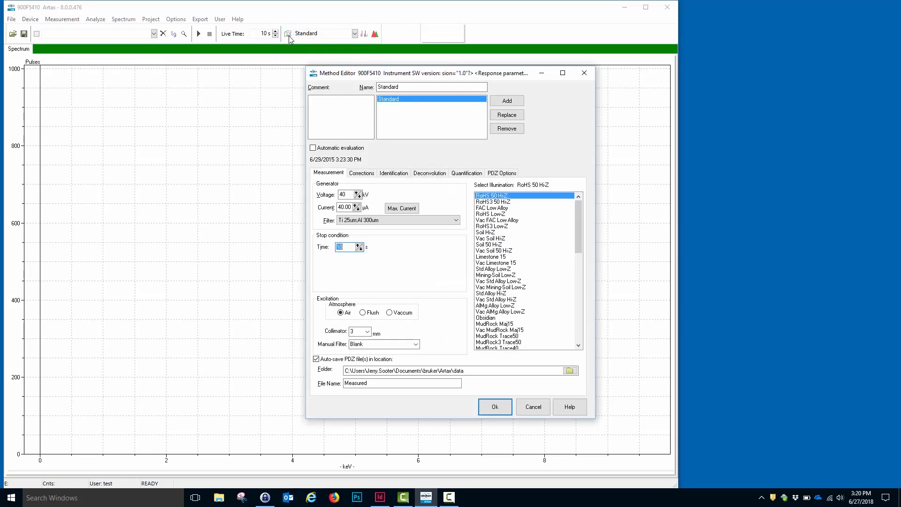
{"action": "left_click", "coordinate": [495, 407]}
Add a new measurement method named "Art Test" to the method list
{"action": "left_click", "coordinate": [61, 19]}
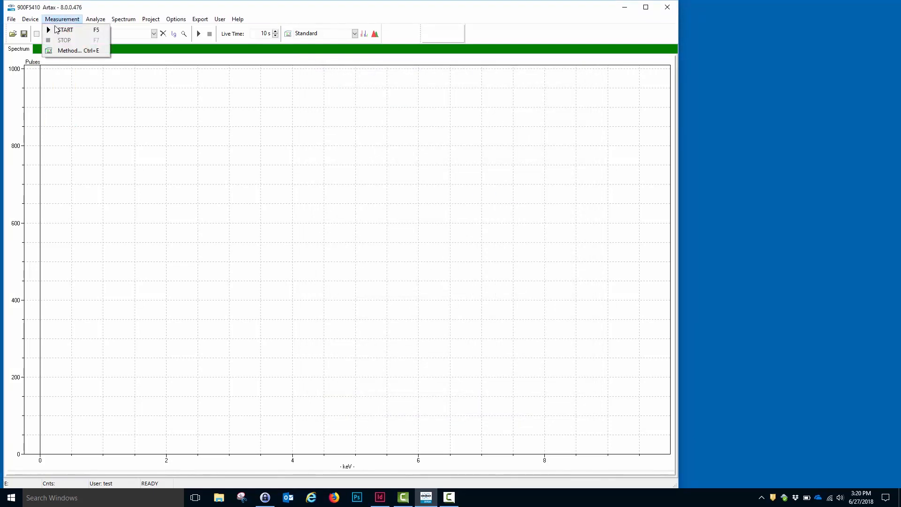
{"action": "left_click", "coordinate": [65, 50]}
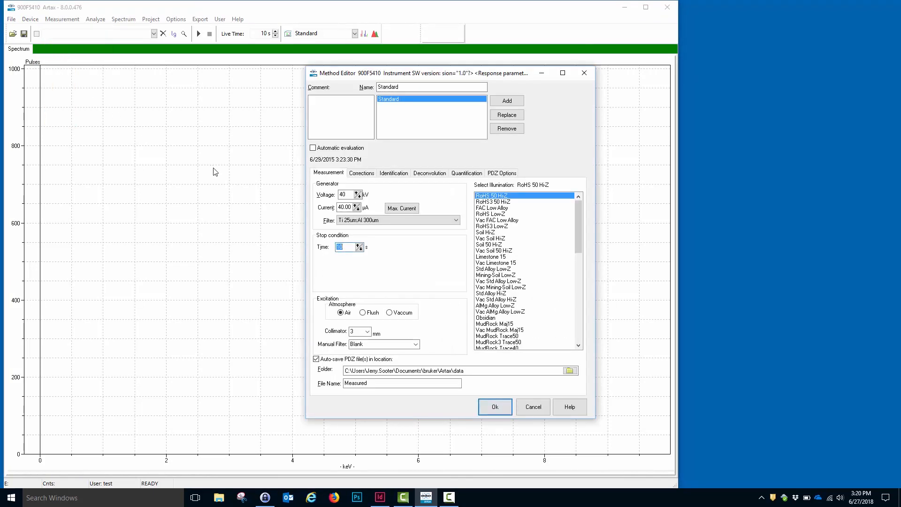
{"action": "left_click_drag", "start_coordinate": [408, 87], "coordinate": [359, 96]}
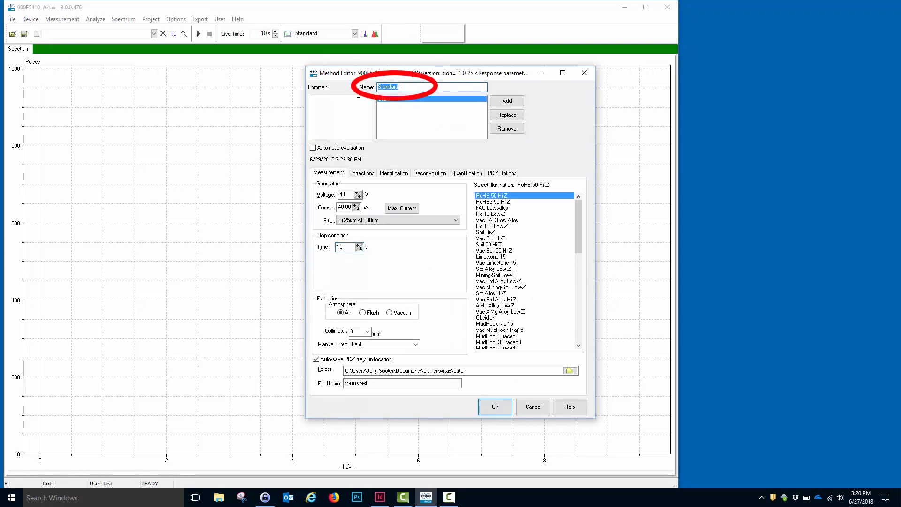
{"action": "type", "text": "Art Test"}
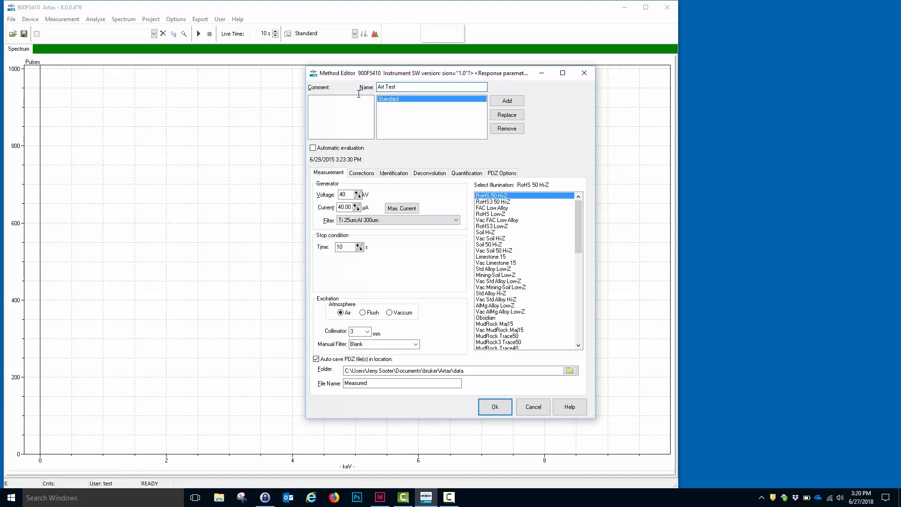
{"action": "left_click", "coordinate": [503, 101]}
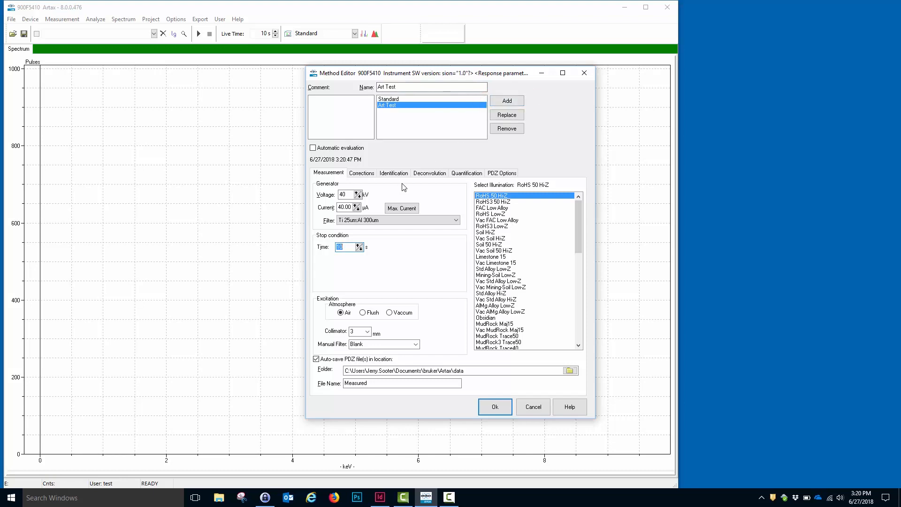
Set the Art Test method's current to 4.5 µA, choose the empty filter option and use an 8 mm collimator
{"action": "double_click", "coordinate": [350, 205]}
{"action": "type", "text": "4.5"}
{"action": "left_click", "coordinate": [441, 219]}
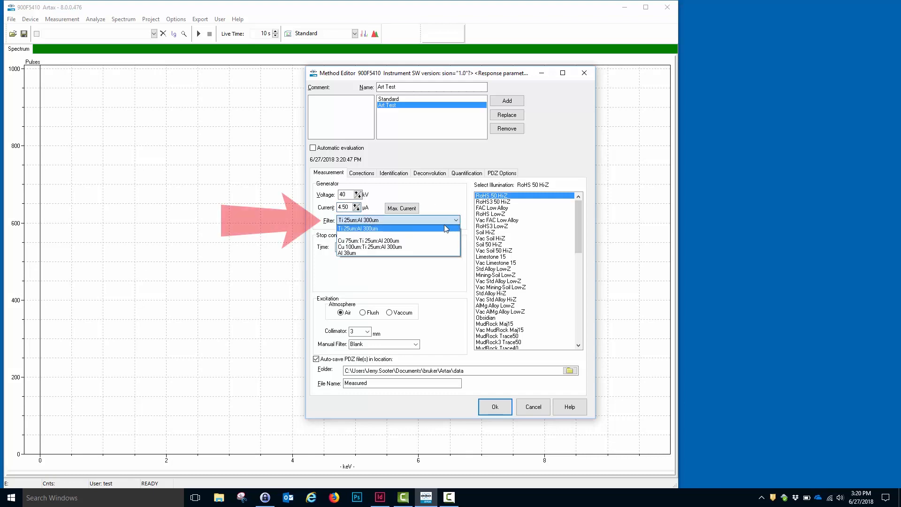
{"action": "left_click", "coordinate": [410, 241]}
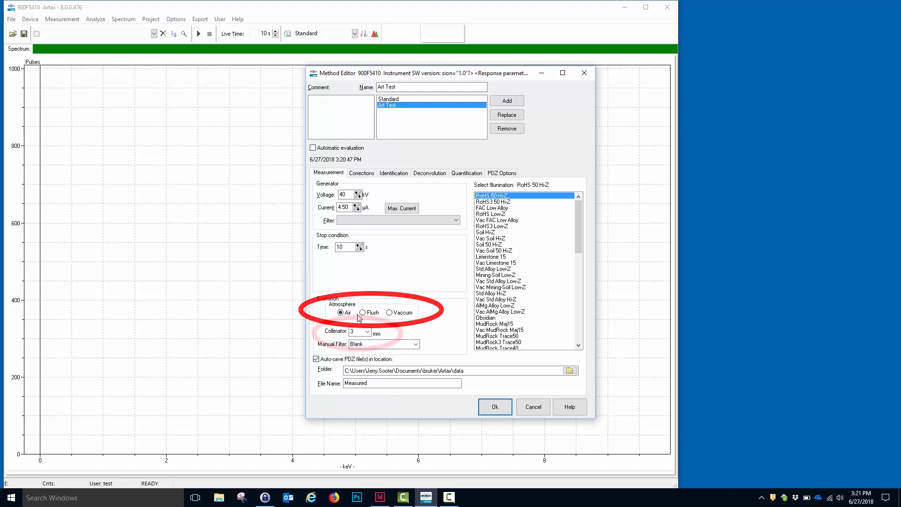
{"action": "left_click", "coordinate": [368, 332]}
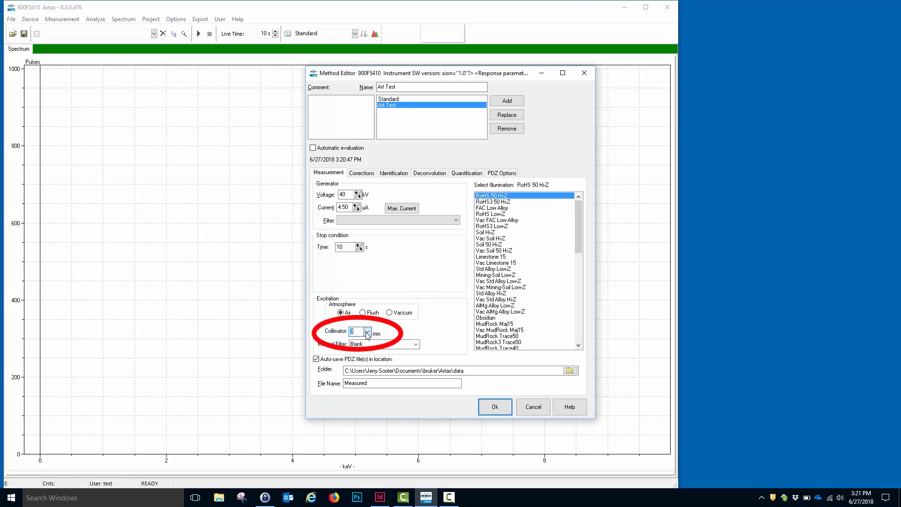
{"action": "left_click", "coordinate": [361, 347]}
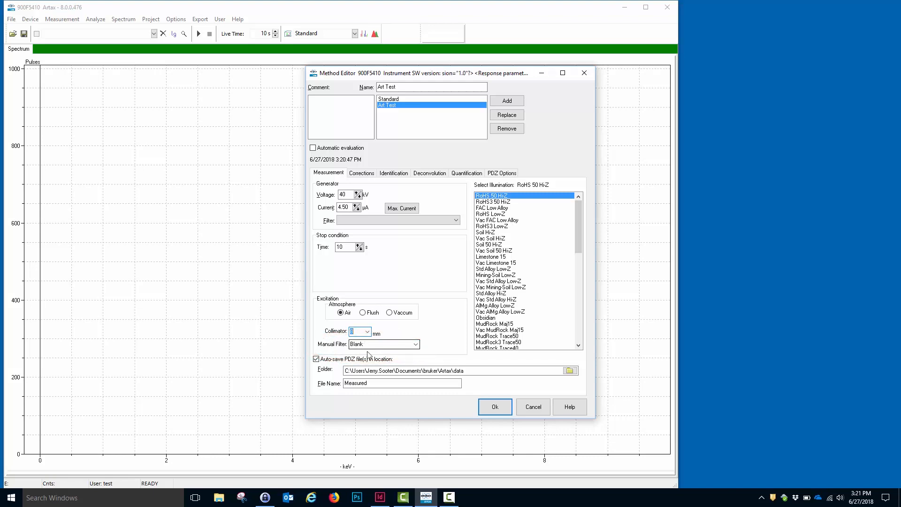
Set the auto-save PDZ folder to C:\Temp and save the changed settings to the Art Test method
{"action": "left_click", "coordinate": [570, 371]}
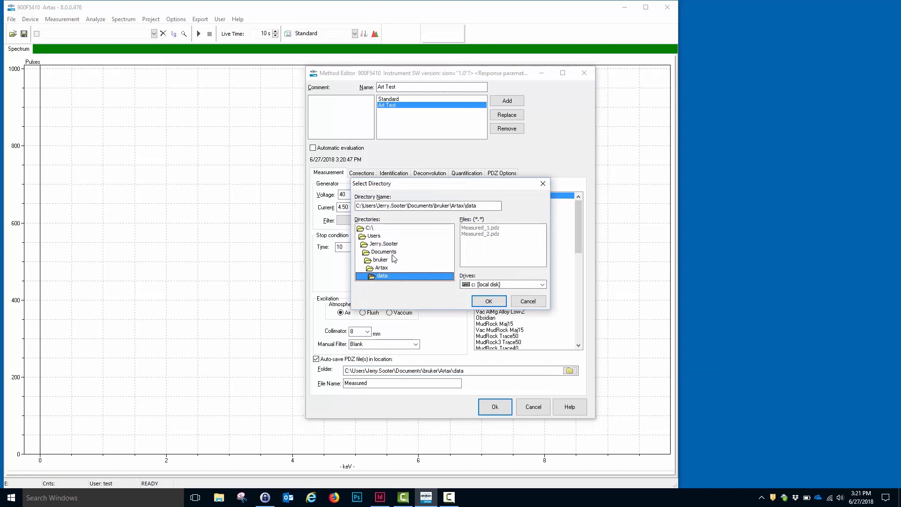
{"action": "left_click", "coordinate": [371, 228]}
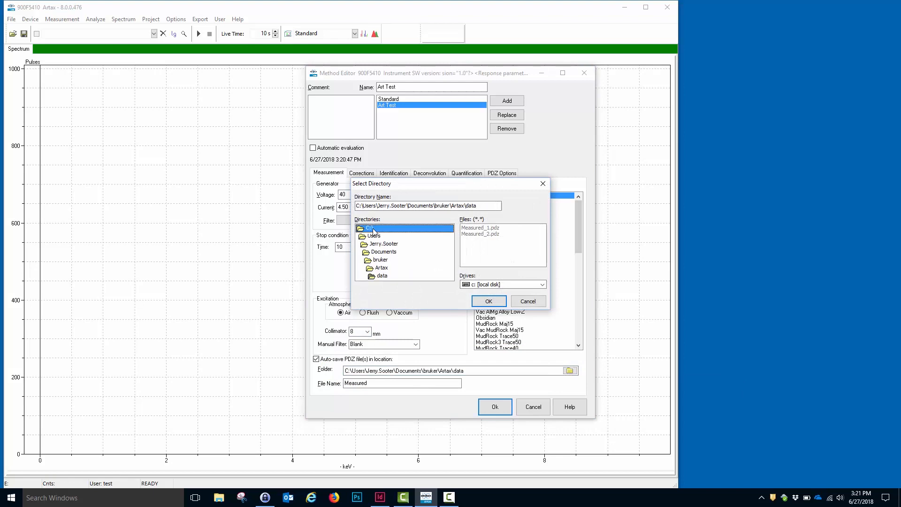
{"action": "double_click", "coordinate": [374, 230]}
{"action": "scroll", "coordinate": [450, 240], "scroll_direction": "down", "scroll_amount": 2}
{"action": "left_click", "coordinate": [379, 261]}
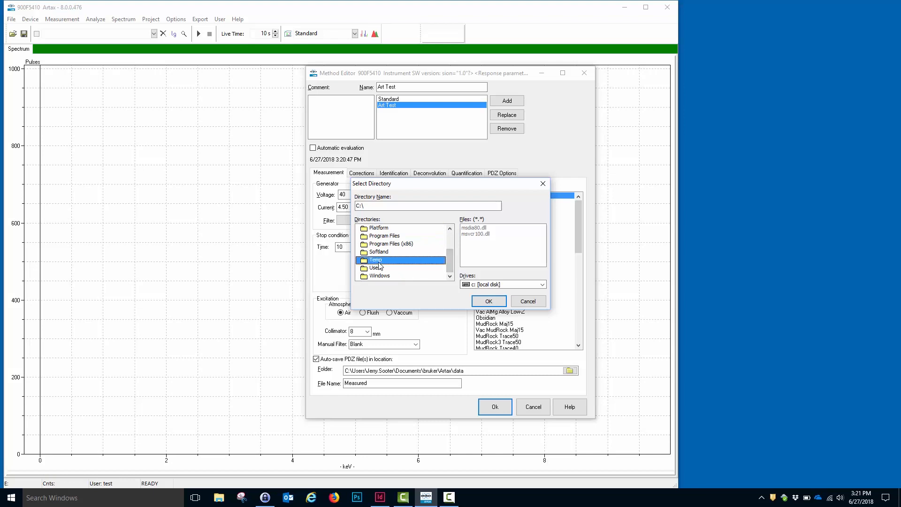
{"action": "double_click", "coordinate": [379, 262]}
{"action": "left_click", "coordinate": [485, 302]}
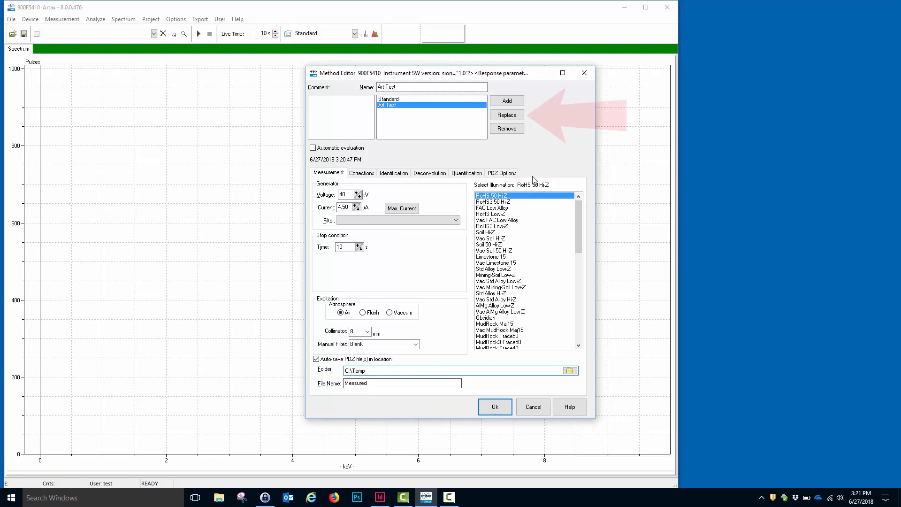
{"action": "left_click", "coordinate": [503, 117]}
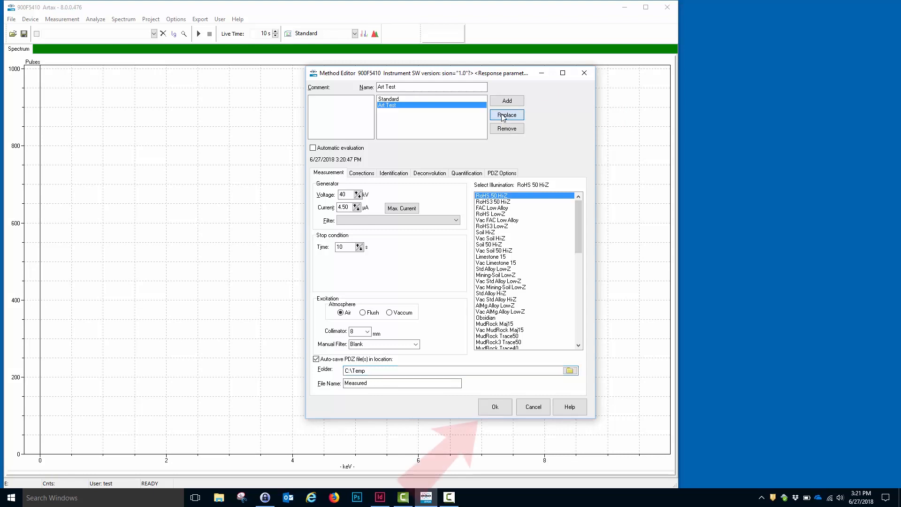
{"action": "left_click", "coordinate": [489, 406]}
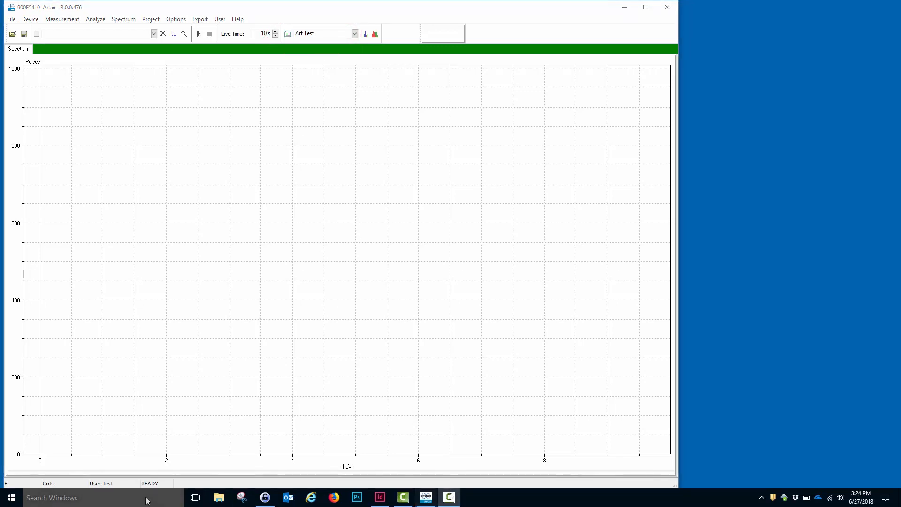
Switch to Bruker RemoteCtrl, connect it to the active target device and place its window beside the Artax window
{"action": "left_click", "coordinate": [17, 505]}
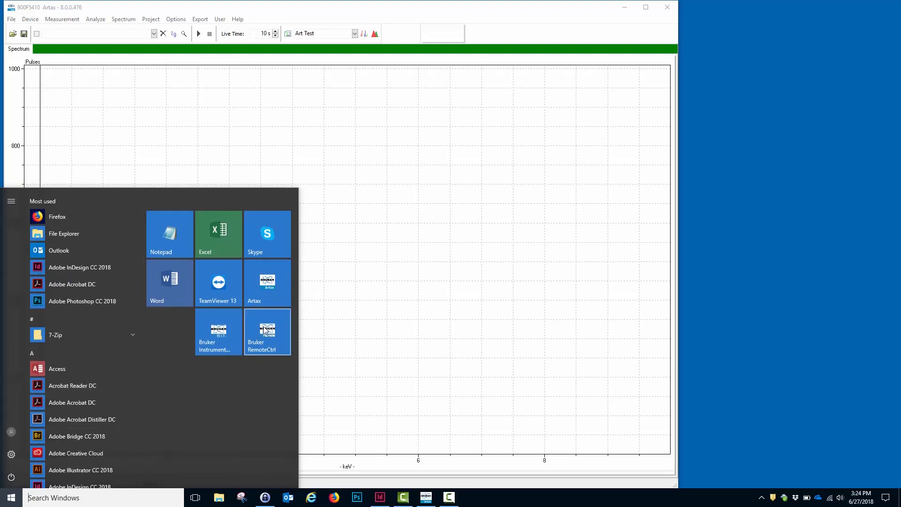
{"action": "left_click", "coordinate": [265, 330]}
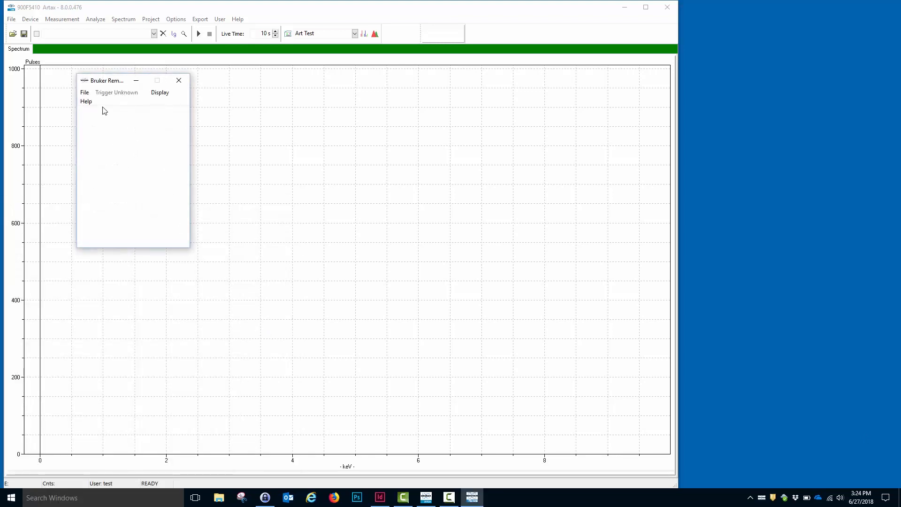
{"action": "left_click", "coordinate": [84, 93]}
{"action": "left_click", "coordinate": [97, 103]}
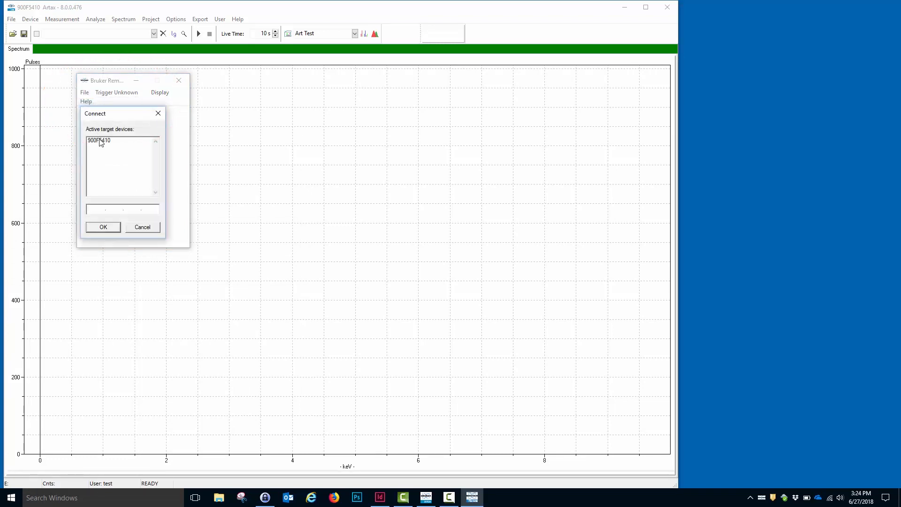
{"action": "left_click", "coordinate": [101, 142]}
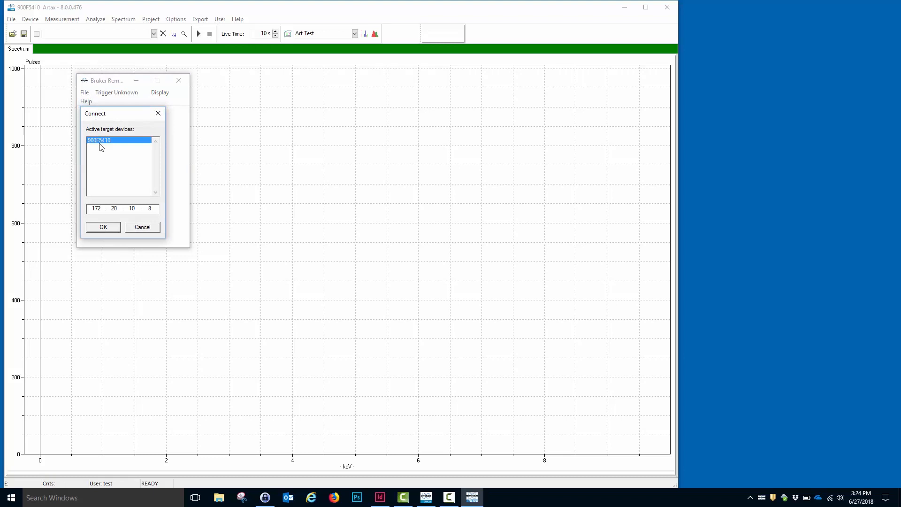
{"action": "left_click", "coordinate": [101, 229]}
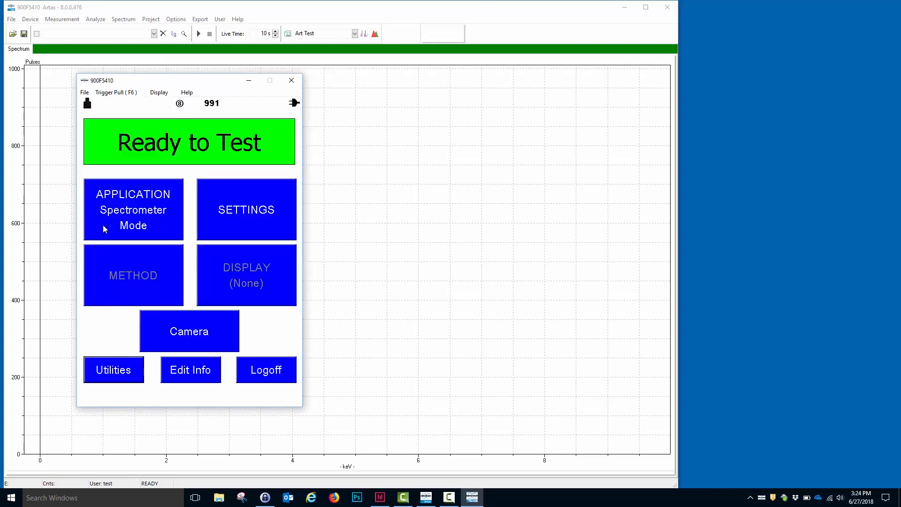
{"action": "left_click_drag", "start_coordinate": [210, 85], "coordinate": [788, 6]}
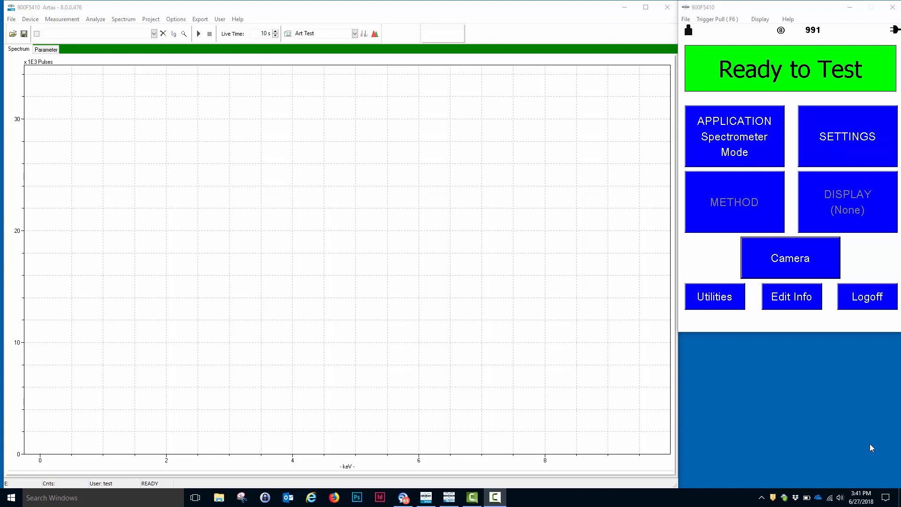
Measure the sample spot using the live camera view and save its spectrum as "Tan" in the data folder
{"action": "left_click", "coordinate": [799, 270]}
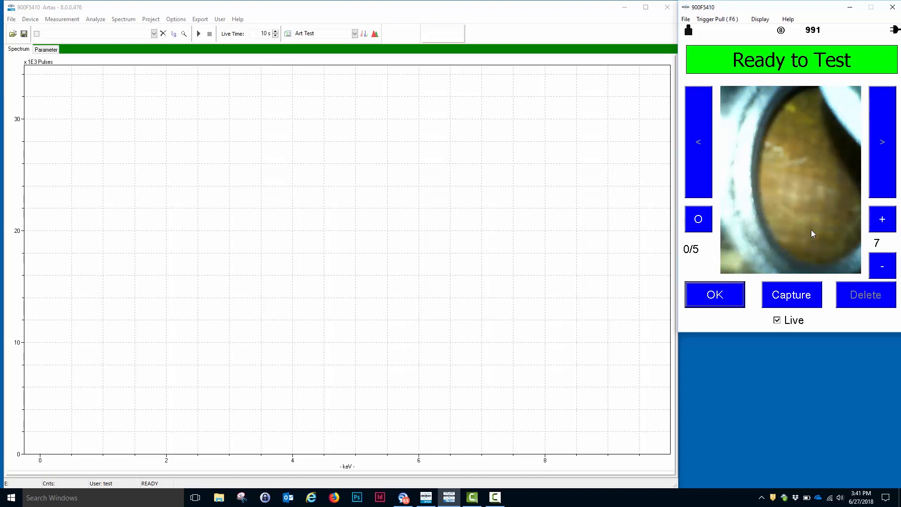
{"action": "left_click", "coordinate": [197, 35]}
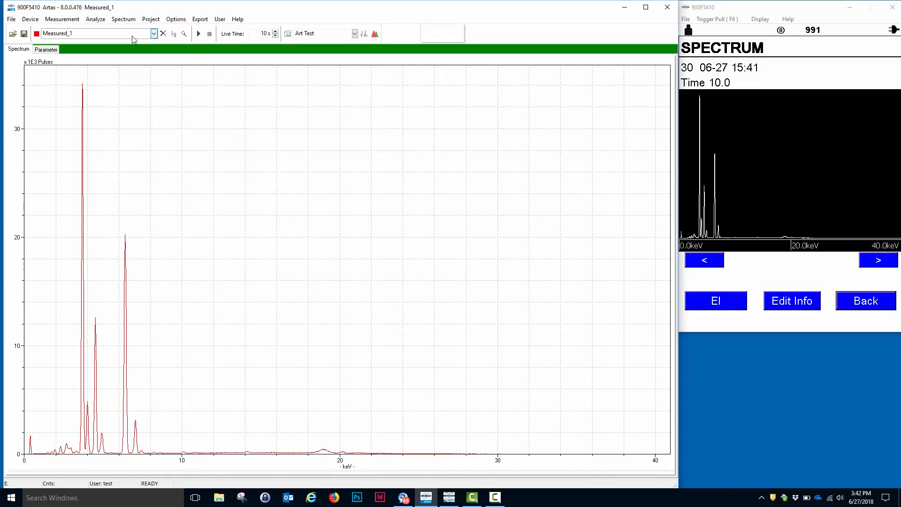
{"action": "left_click", "coordinate": [14, 20]}
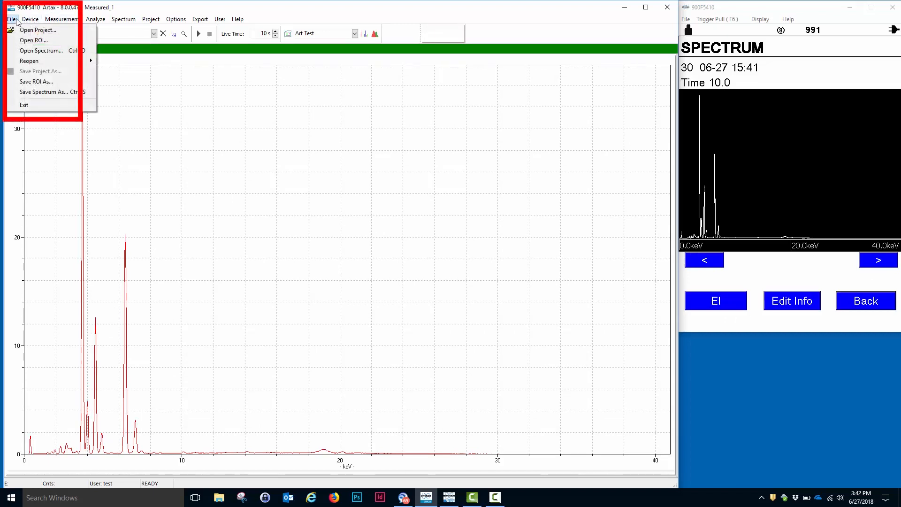
{"action": "left_click", "coordinate": [28, 91]}
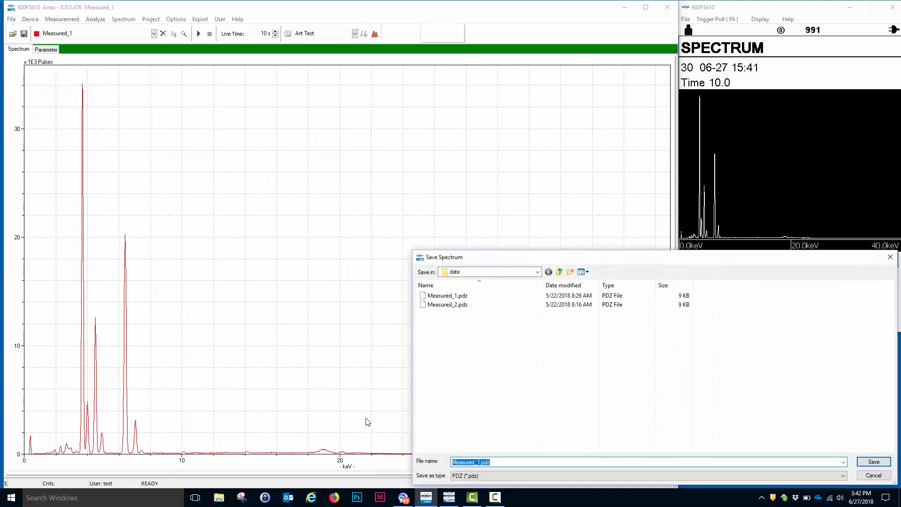
{"action": "type", "text": "Tan"}
{"action": "left_click", "coordinate": [874, 462]}
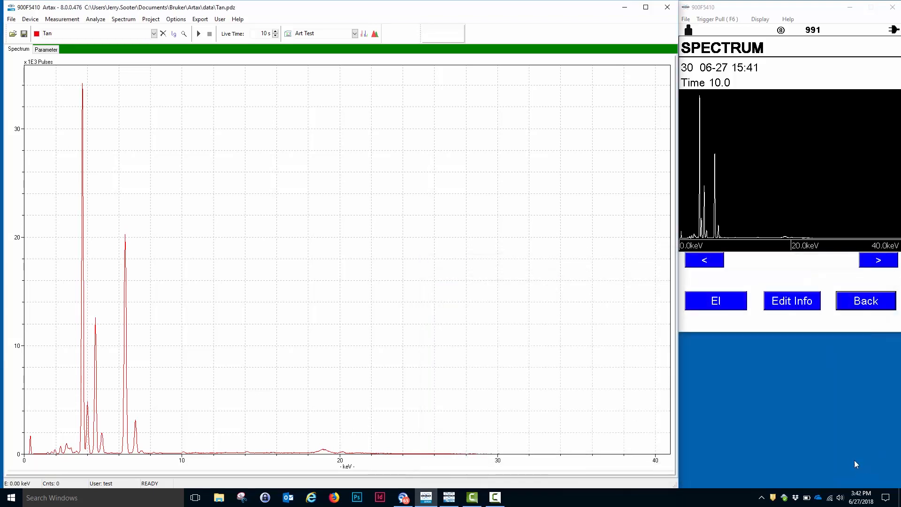
Return the instrument to the live camera view for the next sample spot and start its measurement
{"action": "left_click", "coordinate": [874, 304]}
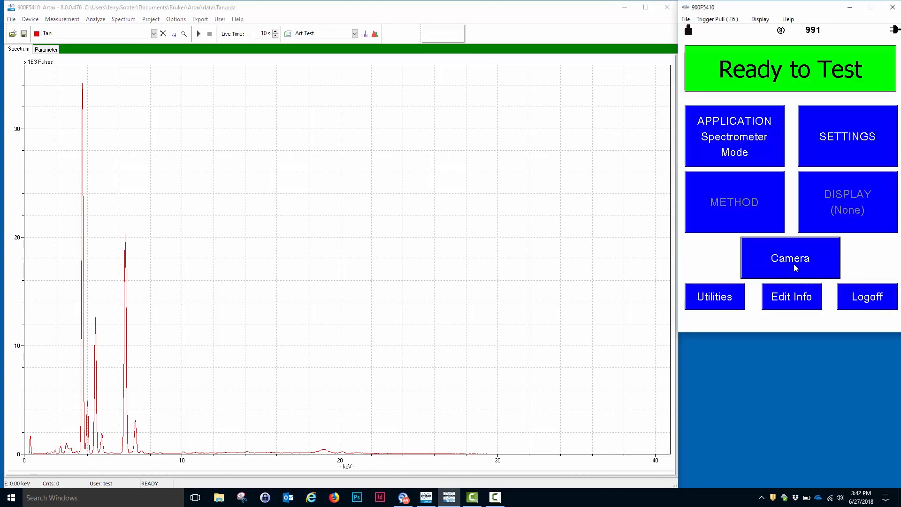
{"action": "left_click", "coordinate": [796, 268]}
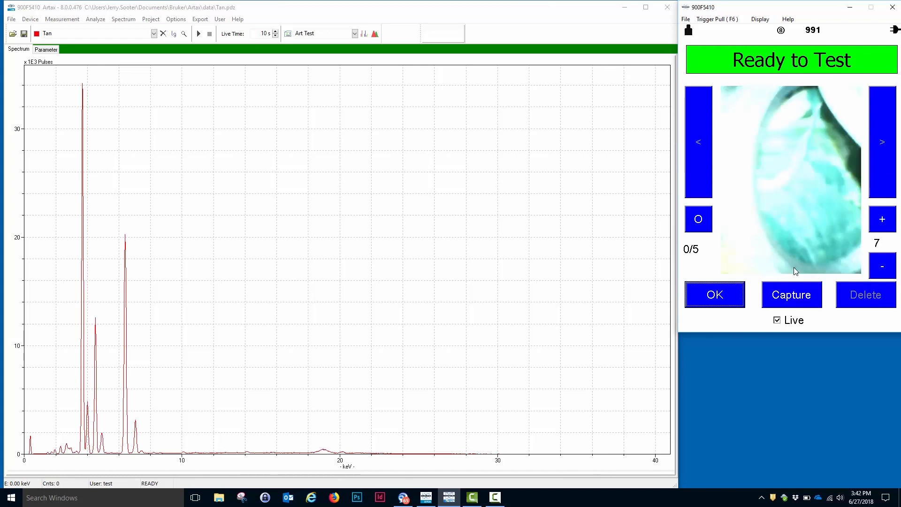
{"action": "left_click", "coordinate": [200, 35]}
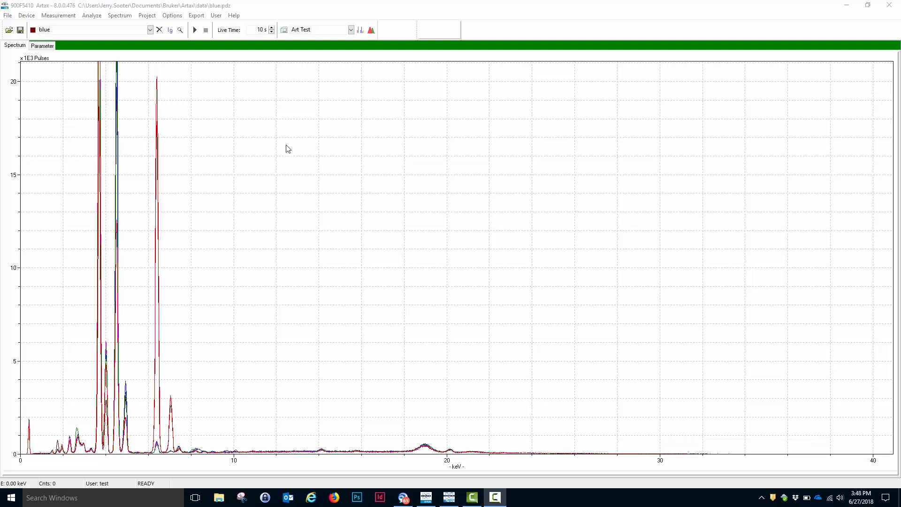
Create a new project and add a node named "Points" under its Objects folder
{"action": "left_click", "coordinate": [147, 17]}
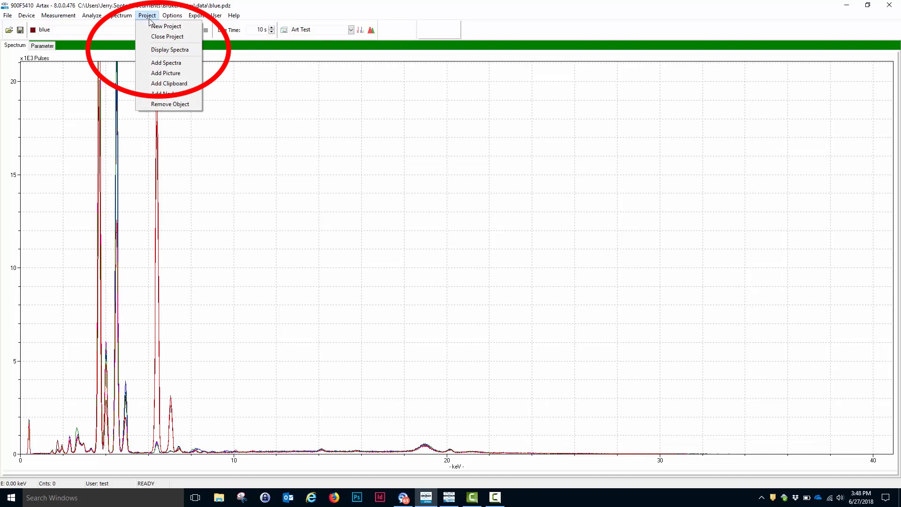
{"action": "left_click", "coordinate": [153, 27]}
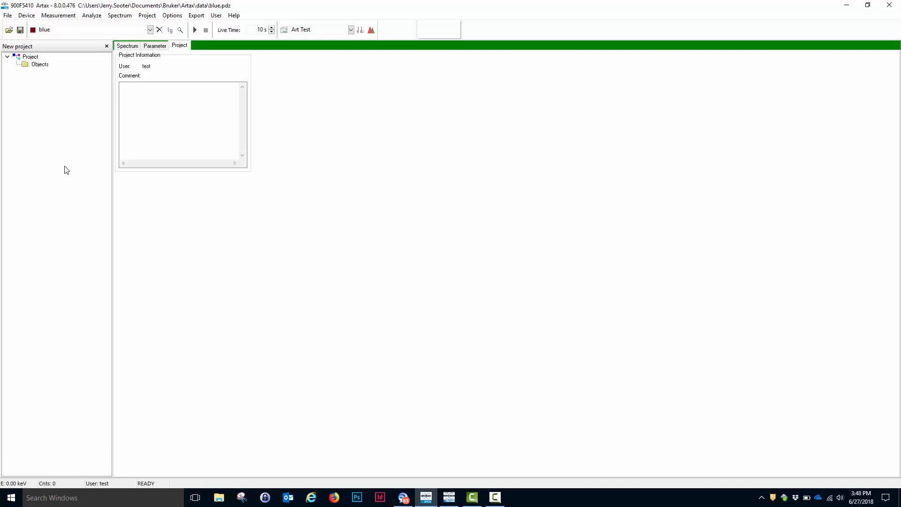
{"action": "left_click", "coordinate": [41, 65]}
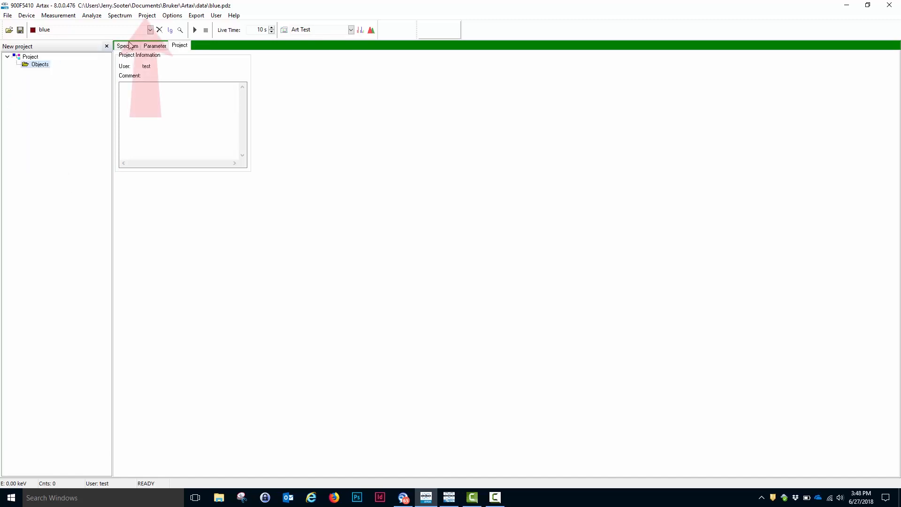
{"action": "left_click", "coordinate": [147, 16]}
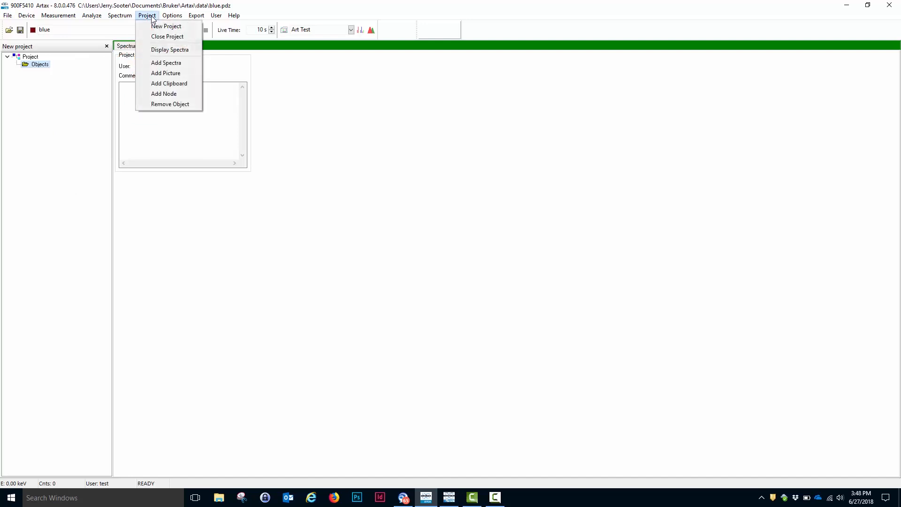
{"action": "left_click", "coordinate": [162, 97]}
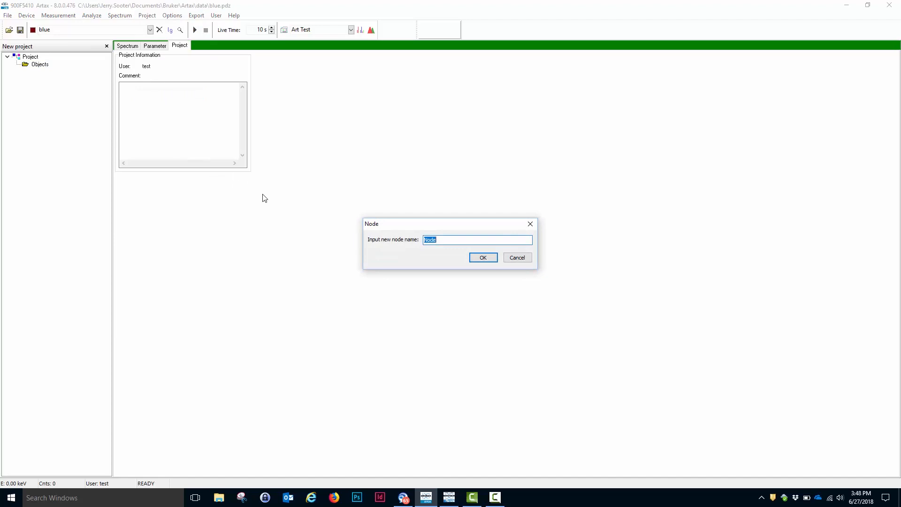
{"action": "type", "text": "Points"}
{"action": "left_click", "coordinate": [476, 256]}
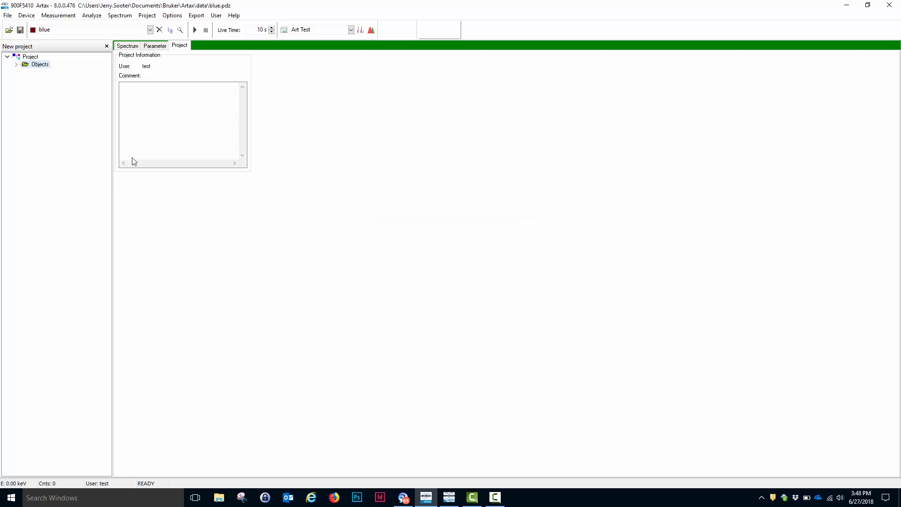
{"action": "left_click", "coordinate": [16, 64]}
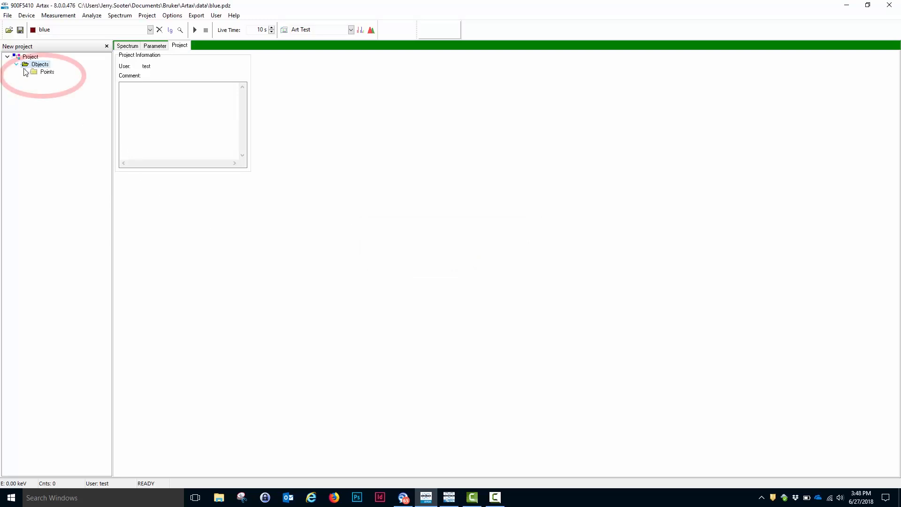
Add the loaded spectra to the Points node of the project and expand the node
{"action": "left_click", "coordinate": [34, 75]}
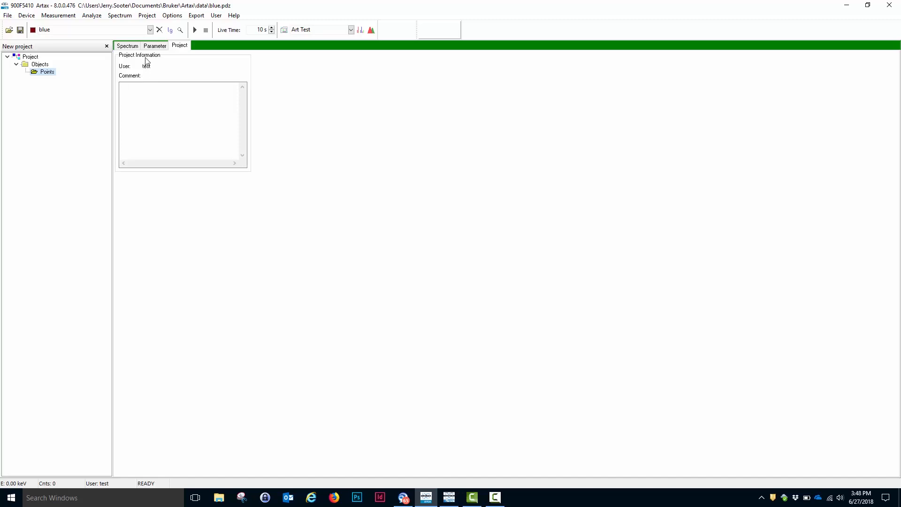
{"action": "left_click", "coordinate": [147, 16]}
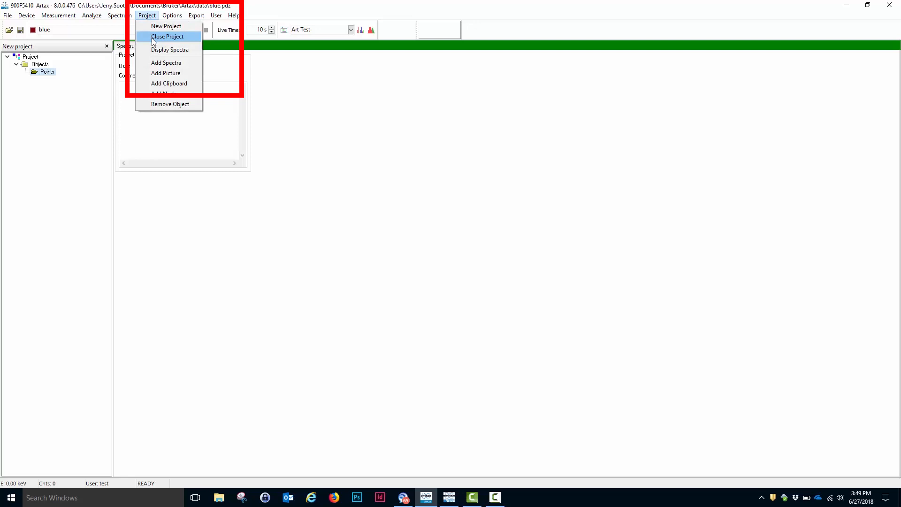
{"action": "left_click", "coordinate": [166, 63]}
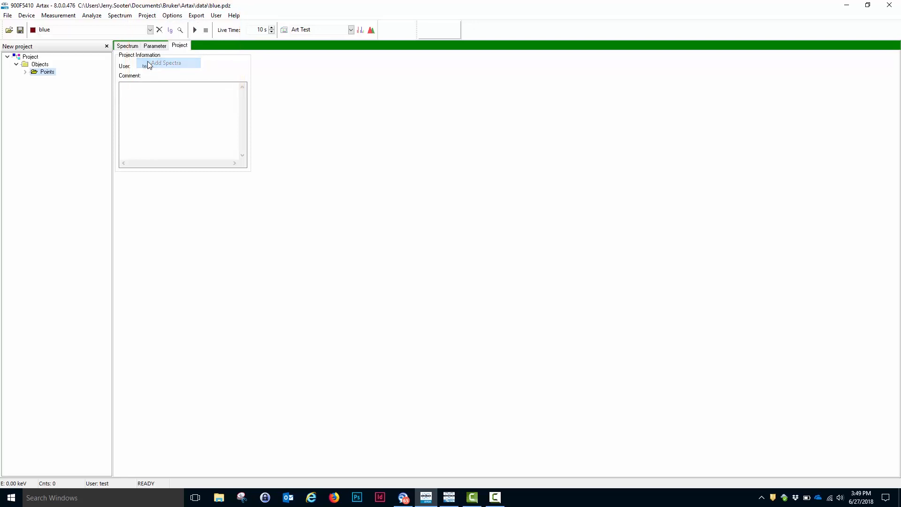
{"action": "left_click", "coordinate": [25, 73]}
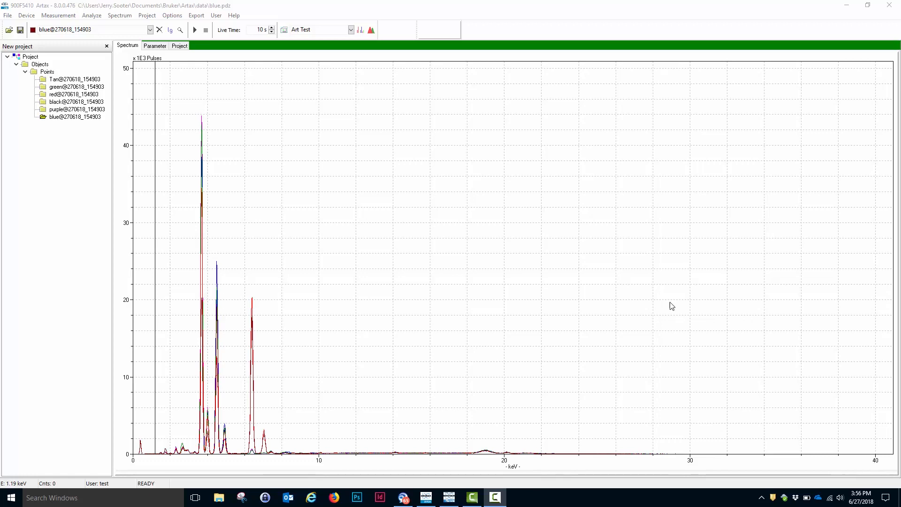
Mark the S, Ar, K, Ca and Ti lines on the spectra using the Periodic Table of the Elements
{"action": "left_click", "coordinate": [181, 30]}
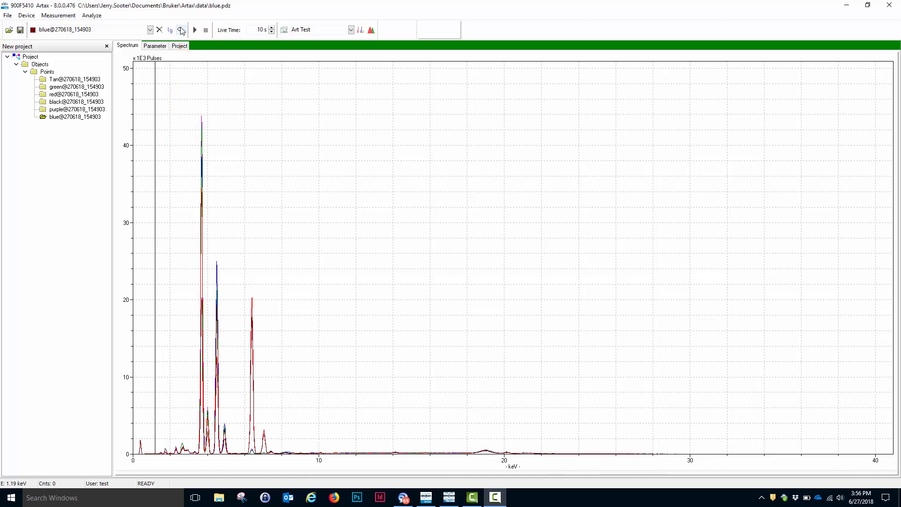
{"action": "left_click_drag", "start_coordinate": [156, 325], "coordinate": [518, 327]}
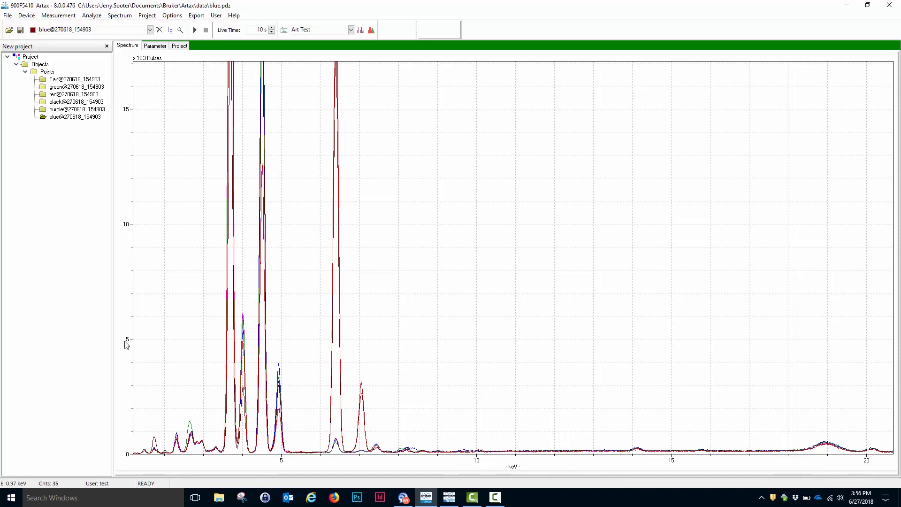
{"action": "left_click_drag", "start_coordinate": [133, 339], "coordinate": [109, 267]}
{"action": "mouse_move", "coordinate": [309, 459]}
{"action": "left_mouse_down"}
{"action": "mouse_move", "coordinate": [289, 458]}
{"action": "mouse_move", "coordinate": [317, 456]}
{"action": "left_mouse_up"}
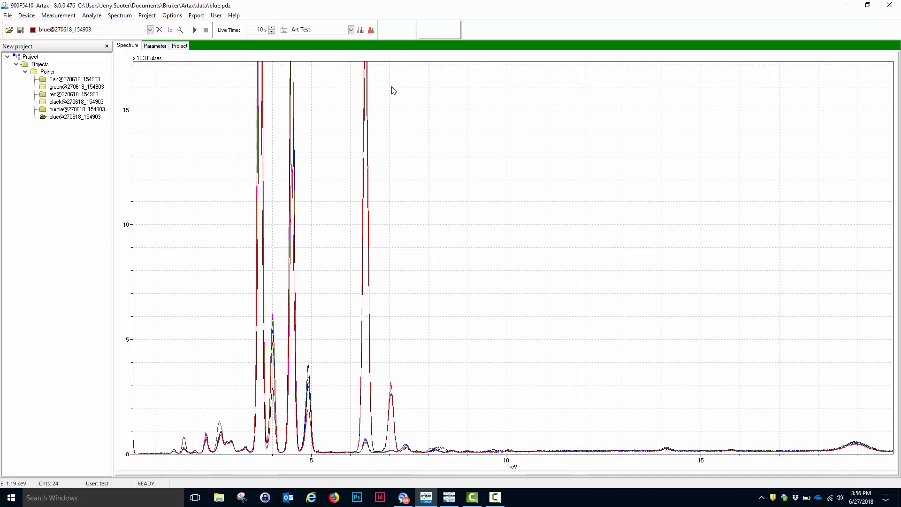
{"action": "left_click", "coordinate": [360, 30]}
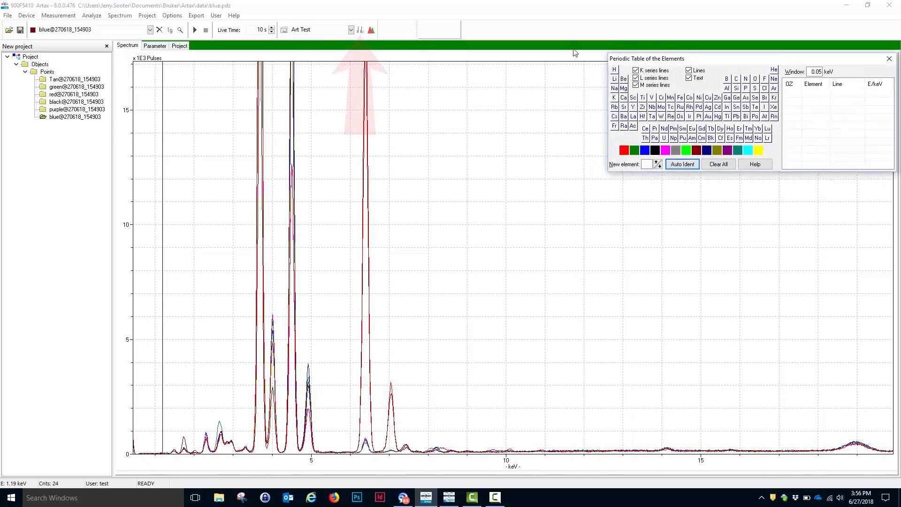
{"action": "left_click_drag", "start_coordinate": [694, 60], "coordinate": [615, 67]}
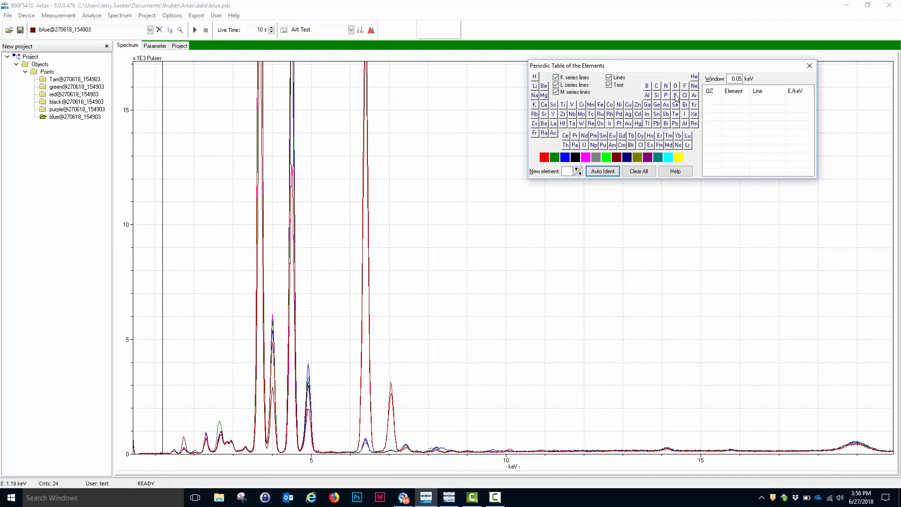
{"action": "left_click", "coordinate": [675, 95]}
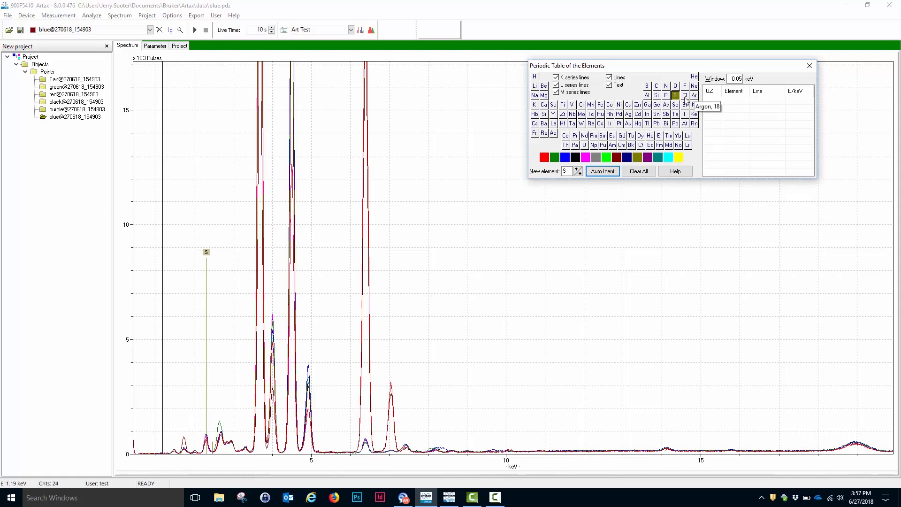
{"action": "left_click", "coordinate": [695, 96]}
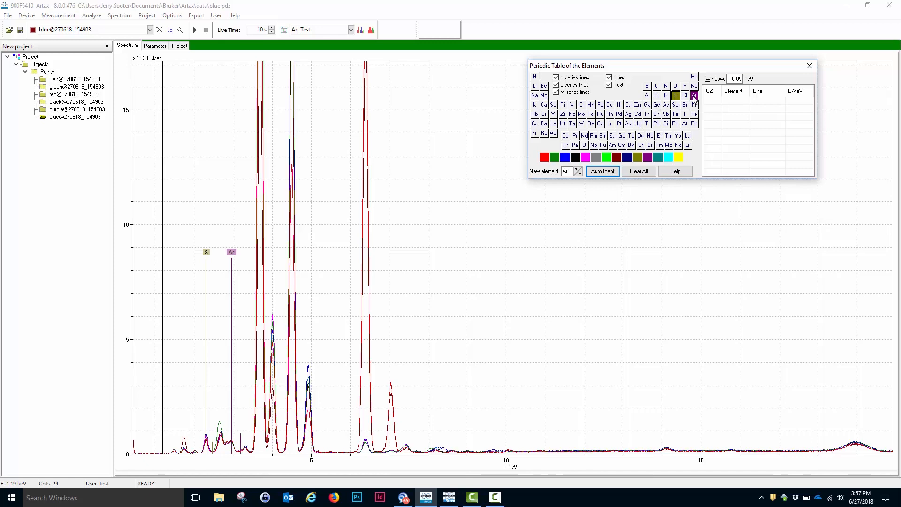
{"action": "left_click", "coordinate": [534, 105]}
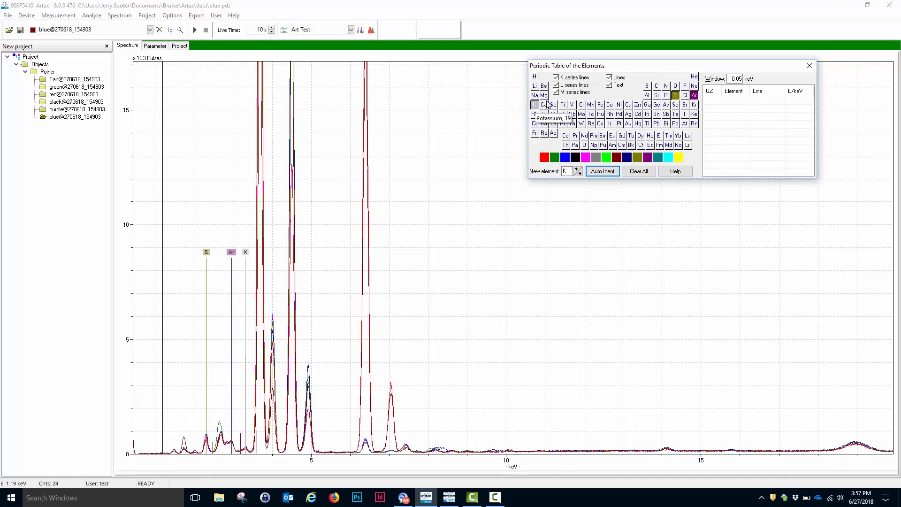
{"action": "left_click", "coordinate": [545, 104]}
{"action": "left_click", "coordinate": [564, 105]}
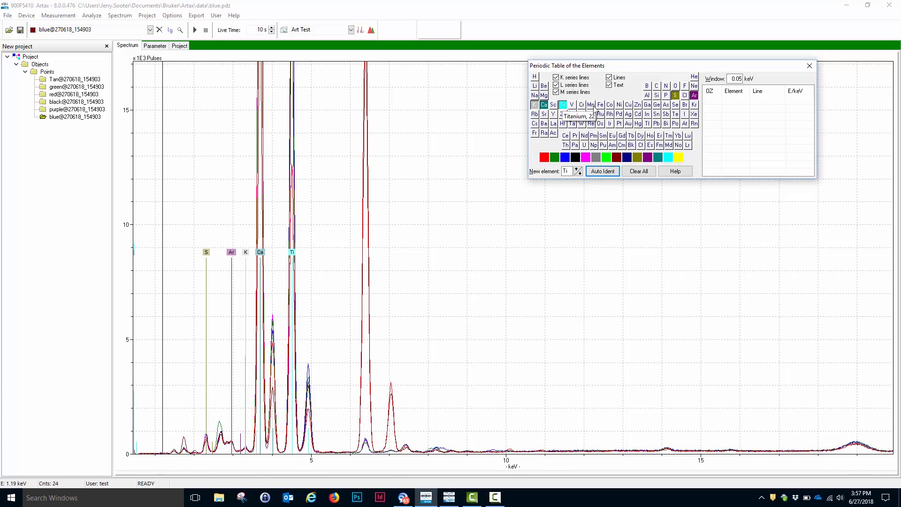
Mark the Fe, Cu, Zn, Sr and Rh lines as well and run the evaluation on the current spectrum
{"action": "left_click", "coordinate": [600, 105]}
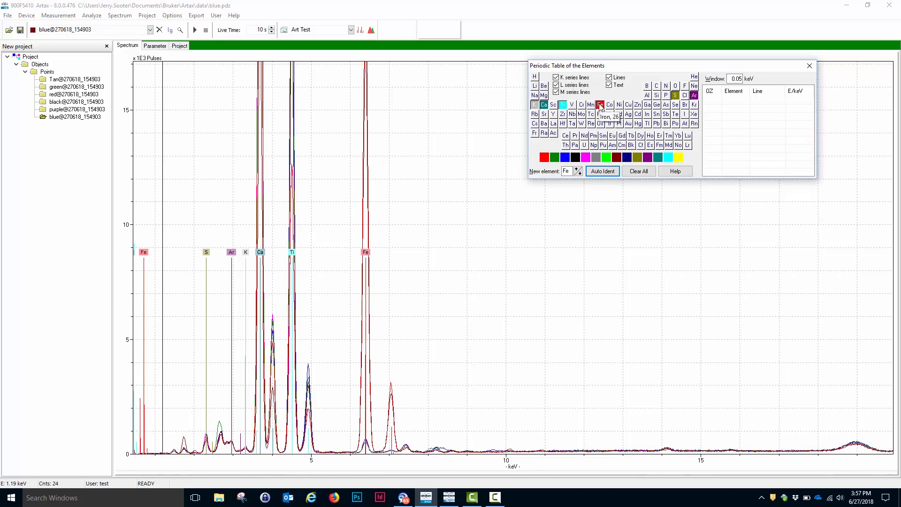
{"action": "left_click", "coordinate": [628, 105]}
{"action": "left_click", "coordinate": [638, 106]}
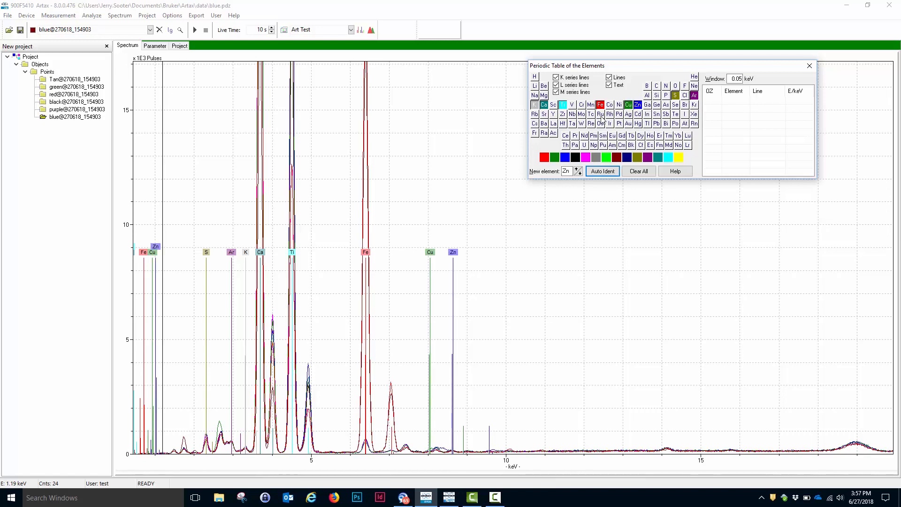
{"action": "left_click", "coordinate": [545, 115]}
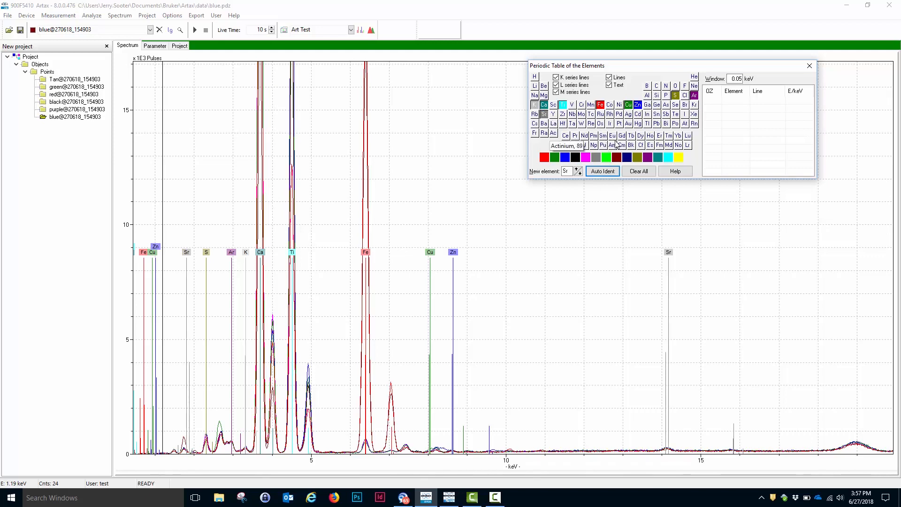
{"action": "left_click", "coordinate": [608, 115]}
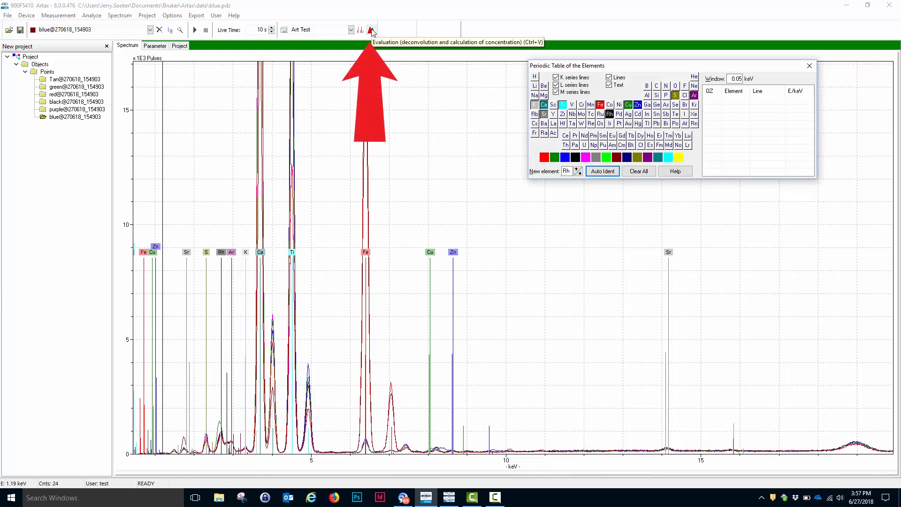
{"action": "left_click", "coordinate": [371, 30]}
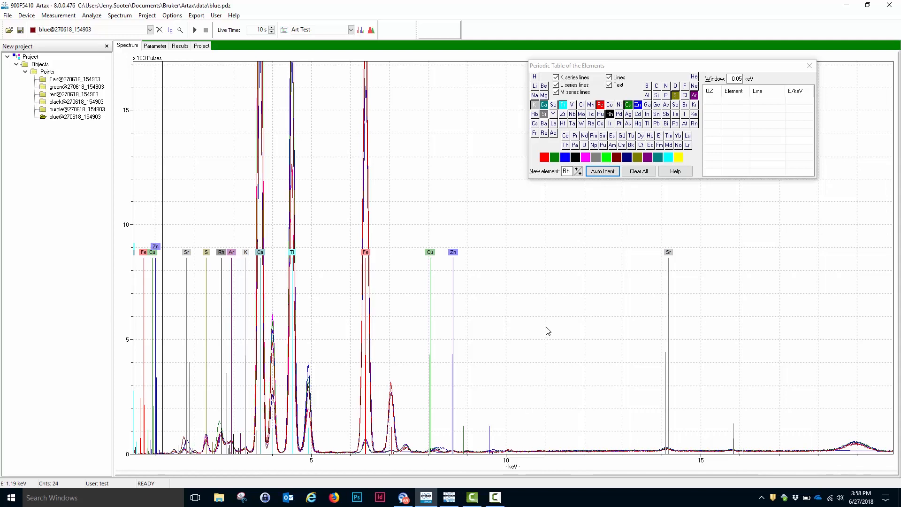
Mark Pb too and load the marked elements into the preset identification list of the Art Test method
{"action": "left_click", "coordinate": [658, 125]}
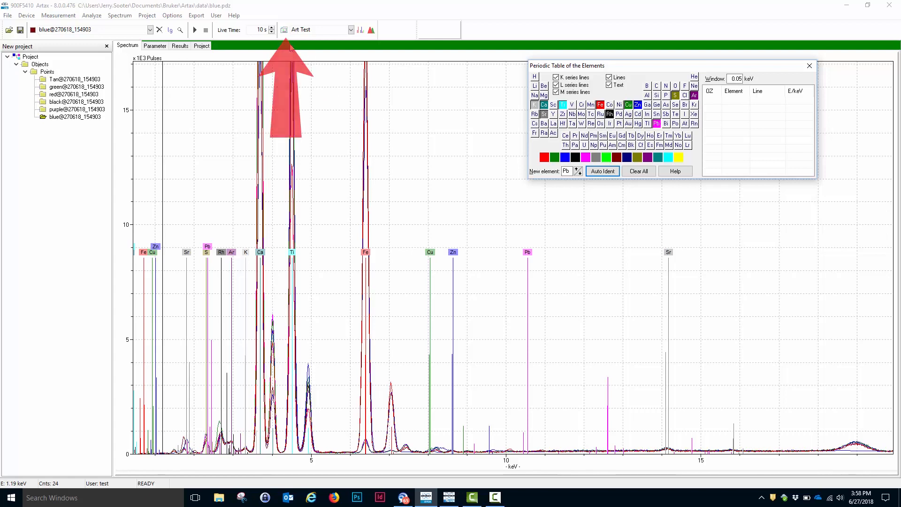
{"action": "left_click", "coordinate": [284, 30]}
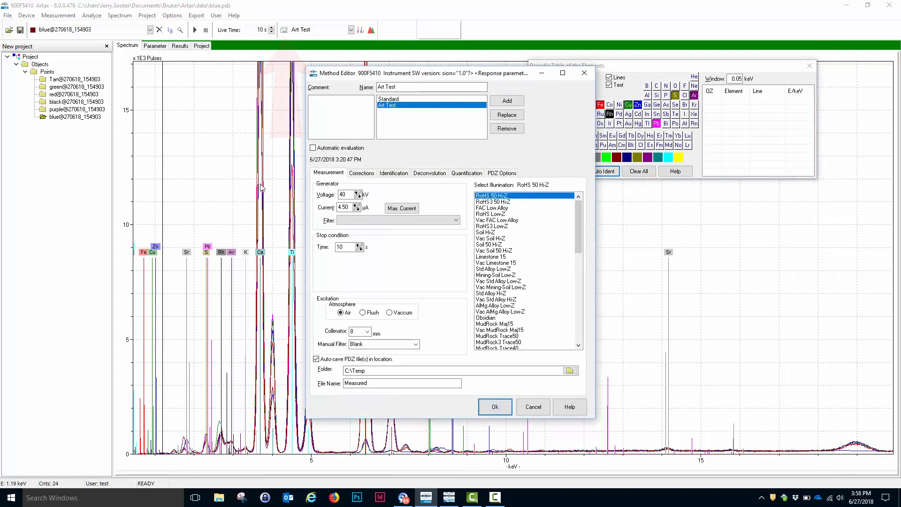
{"action": "left_click", "coordinate": [390, 174]}
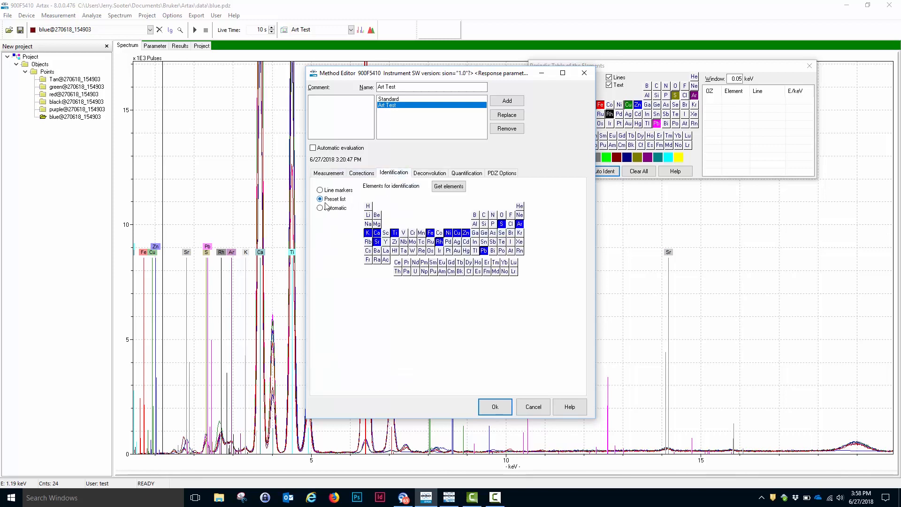
{"action": "left_click", "coordinate": [448, 187]}
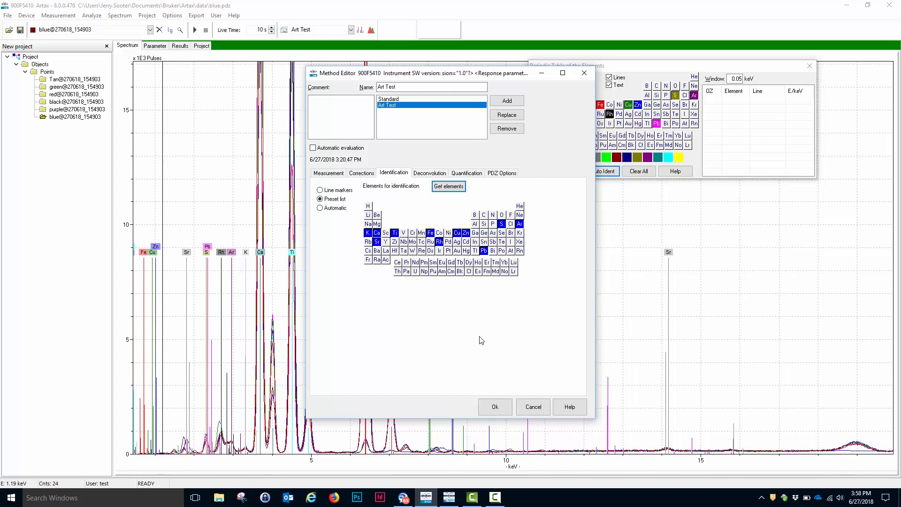
{"action": "left_click", "coordinate": [495, 408]}
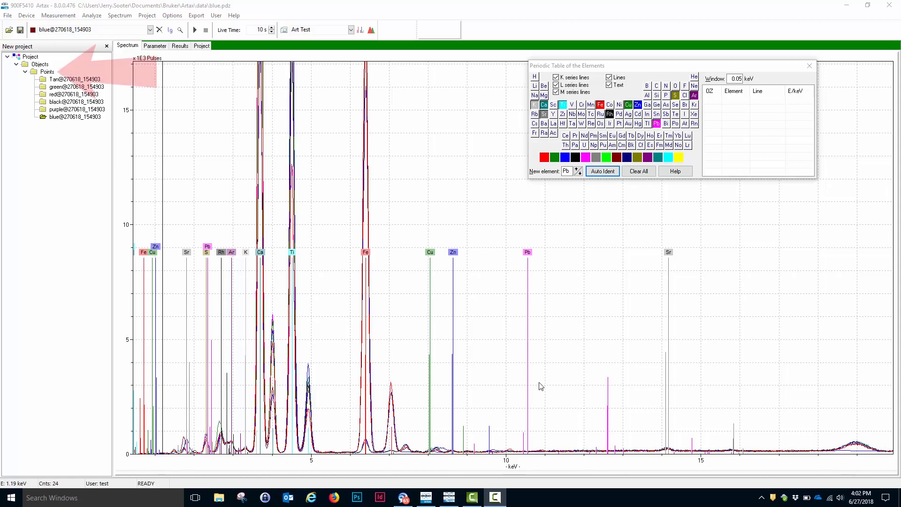
Evaluate the results for all spectra in the project's Points node
{"action": "right_click", "coordinate": [48, 73]}
{"action": "left_click", "coordinate": [48, 73]}
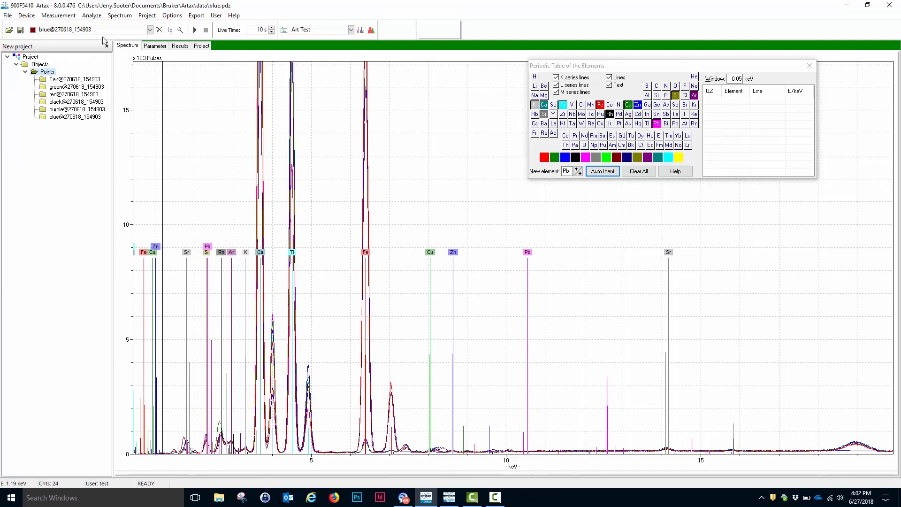
{"action": "left_click", "coordinate": [92, 16]}
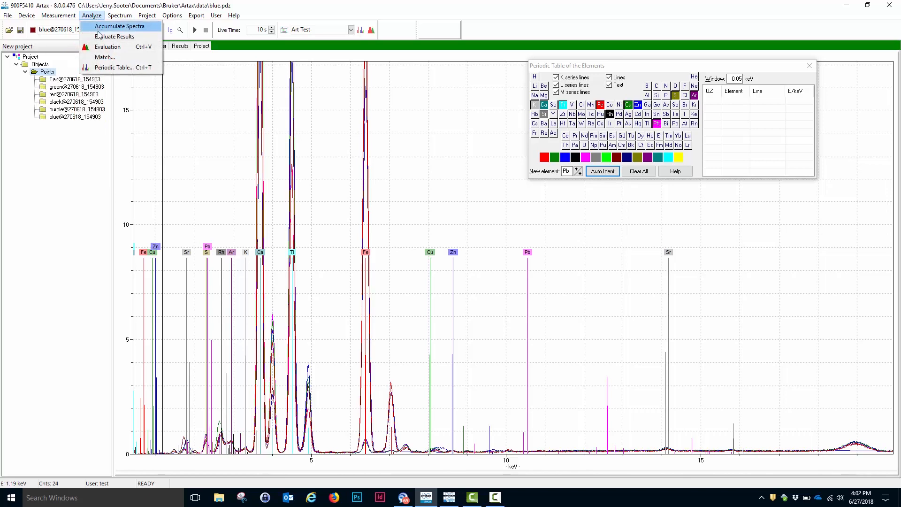
{"action": "left_click", "coordinate": [98, 36]}
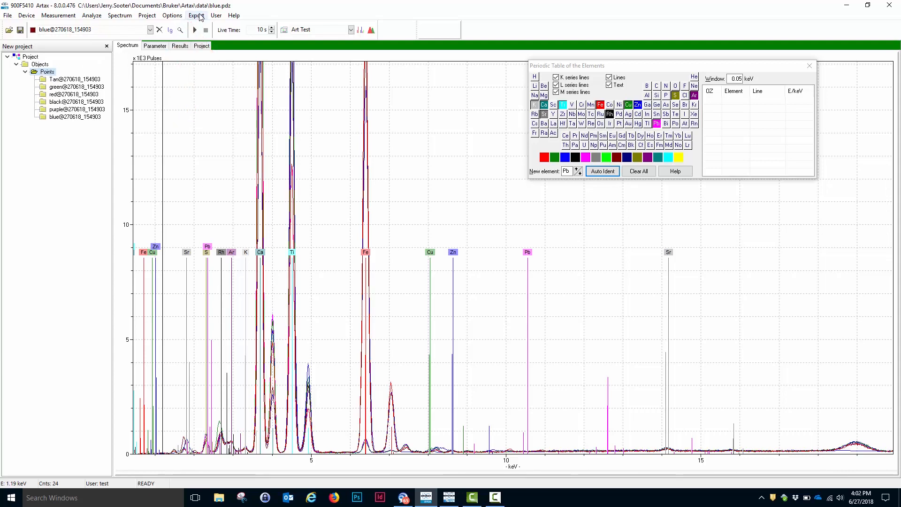
Export the results to an Excel file named Art test in the Temp folder on Local Disk (C:)
{"action": "left_click", "coordinate": [201, 17]}
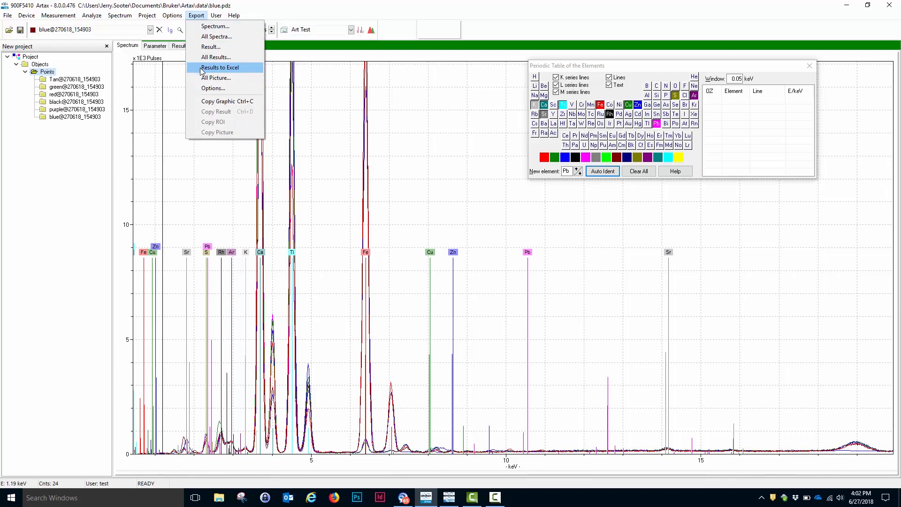
{"action": "left_click", "coordinate": [220, 67]}
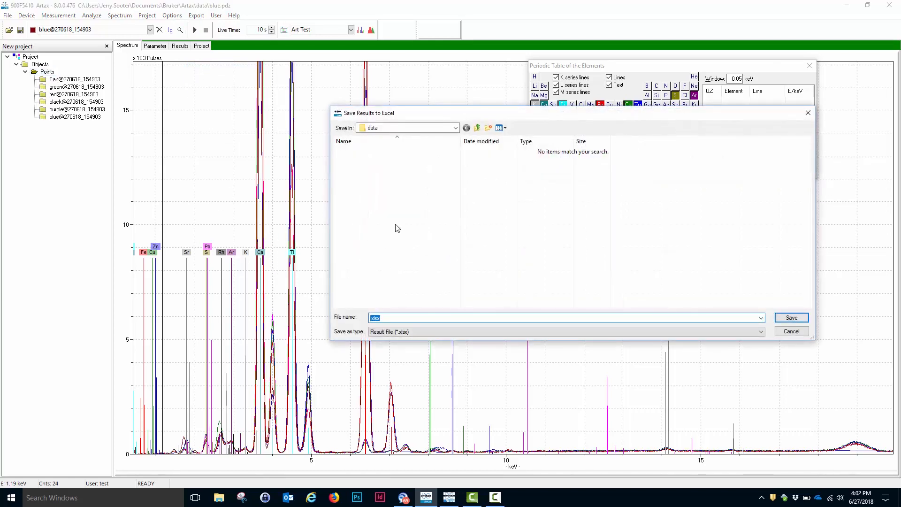
{"action": "left_click", "coordinate": [457, 128]}
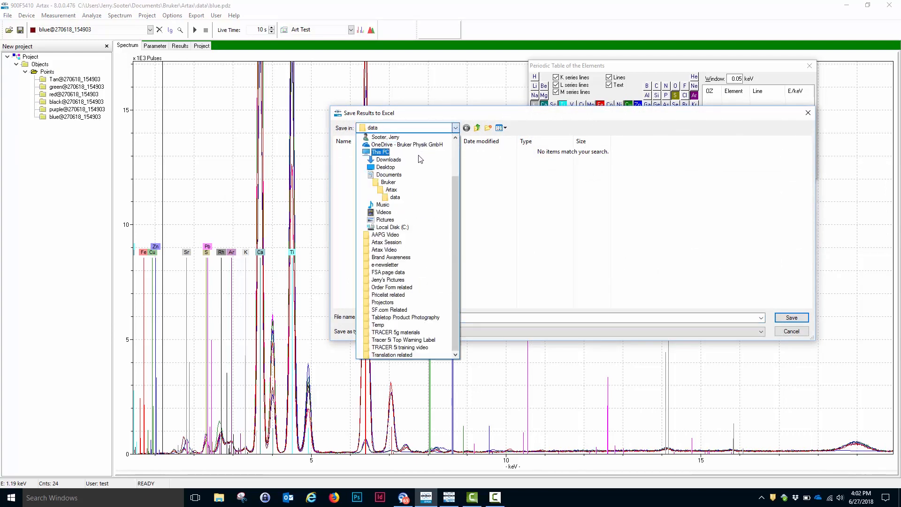
{"action": "left_click", "coordinate": [388, 227]}
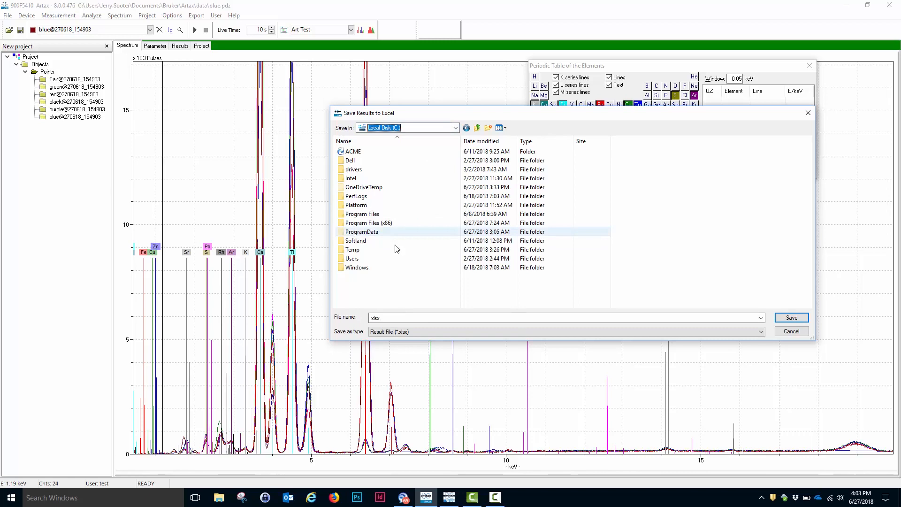
{"action": "double_click", "coordinate": [352, 251]}
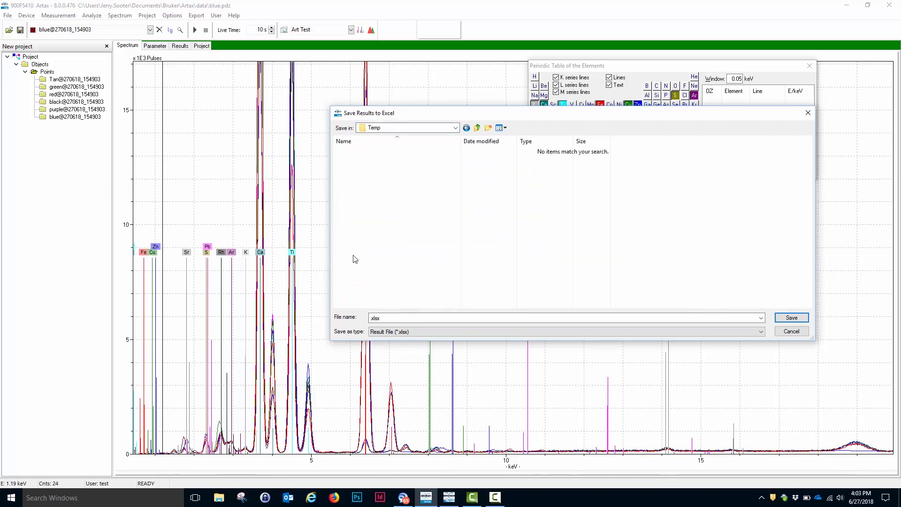
{"action": "double_click", "coordinate": [384, 318]}
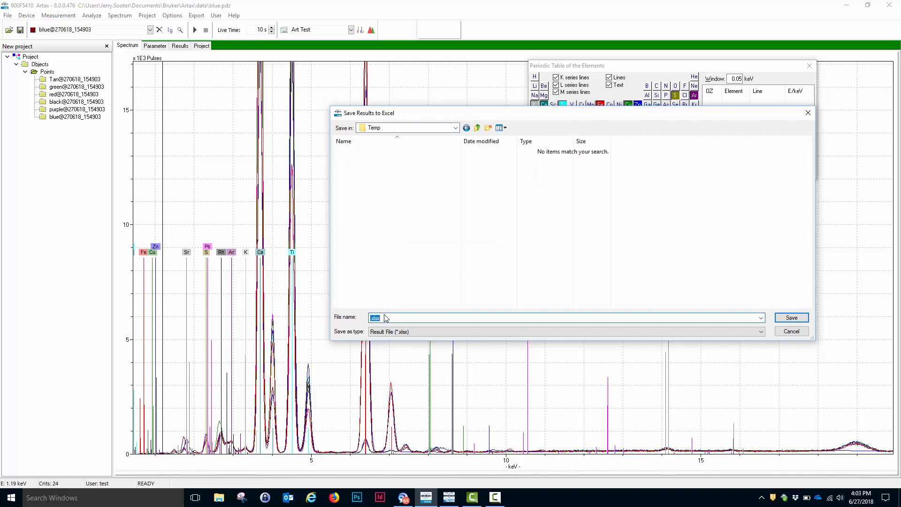
{"action": "type", "text": "Art test"}
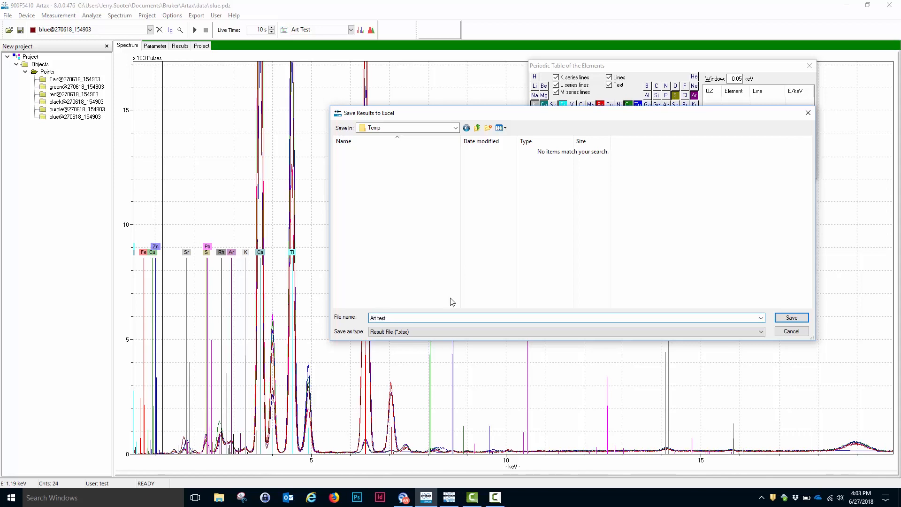
{"action": "left_click", "coordinate": [782, 319]}
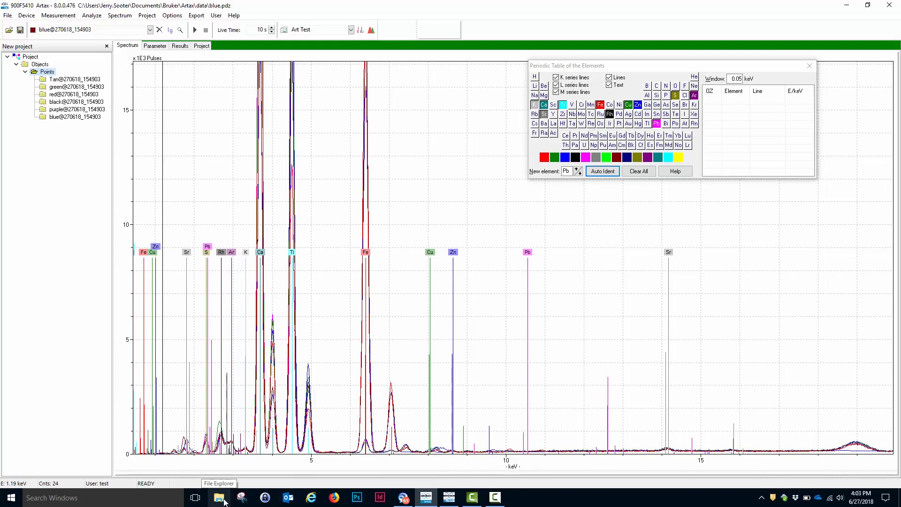
Open Art test.xlsx from C:\Temp in Excel through File Explorer and show its Points sheet
{"action": "left_click", "coordinate": [219, 497]}
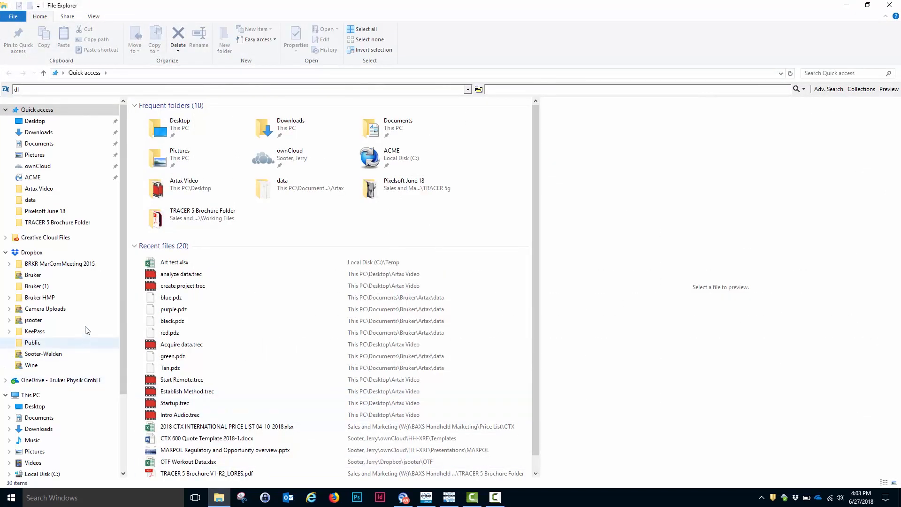
{"action": "left_click_drag", "start_coordinate": [122, 298], "coordinate": [65, 368]}
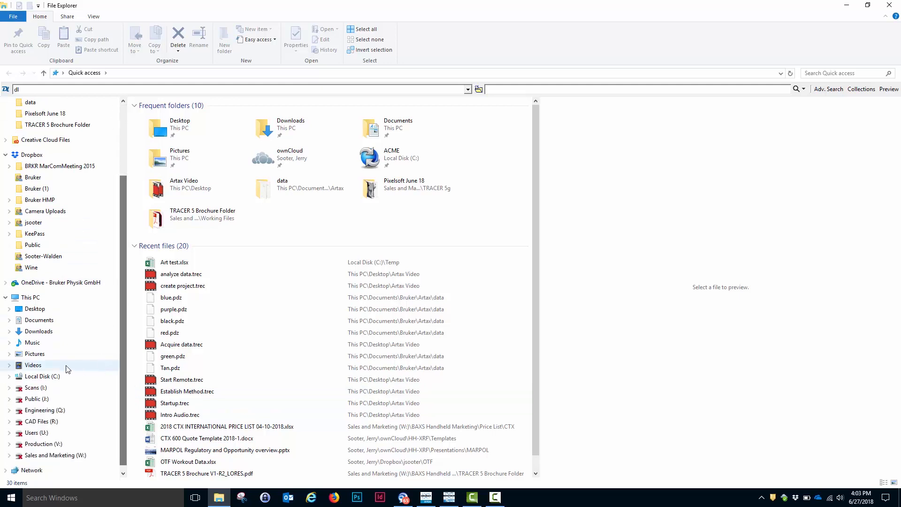
{"action": "left_click", "coordinate": [46, 388]}
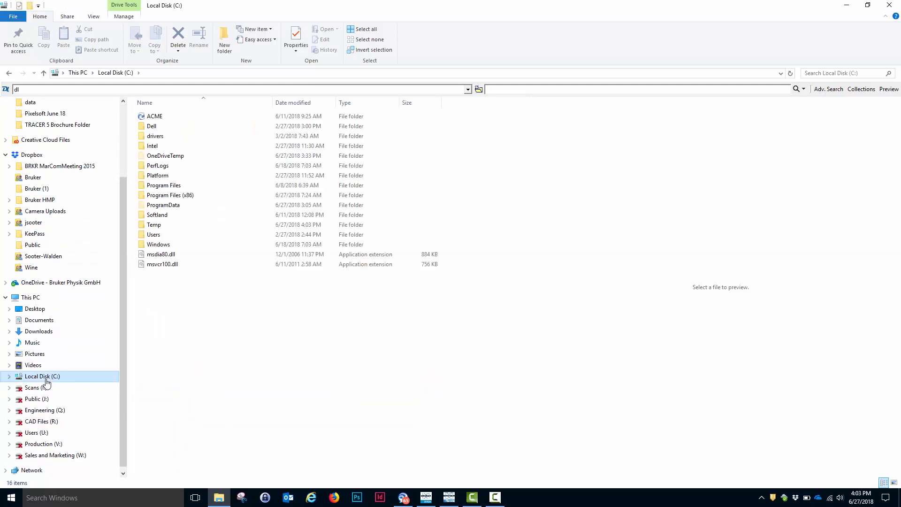
{"action": "double_click", "coordinate": [157, 227]}
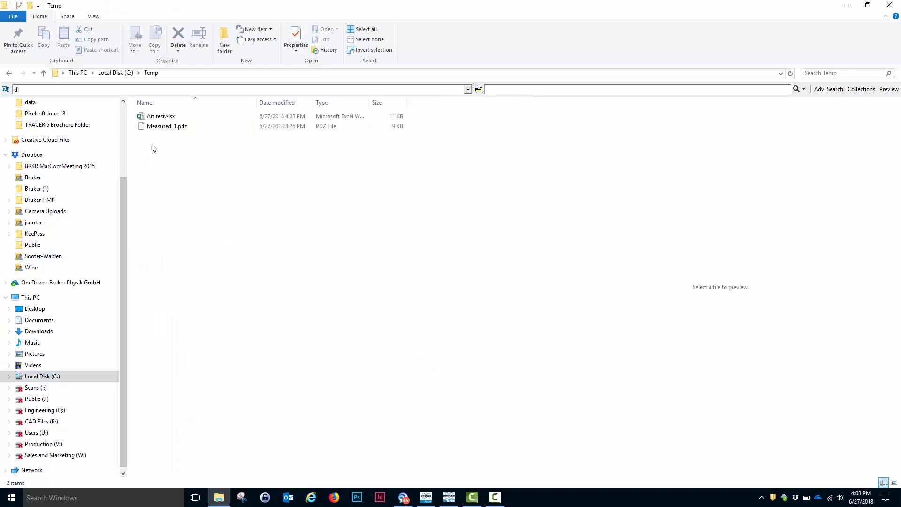
{"action": "left_click", "coordinate": [160, 121]}
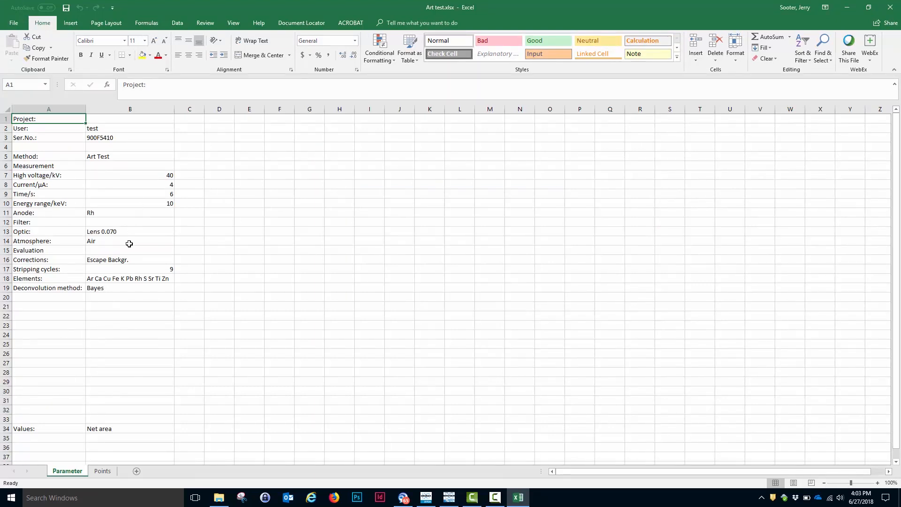
{"action": "left_click", "coordinate": [107, 476]}
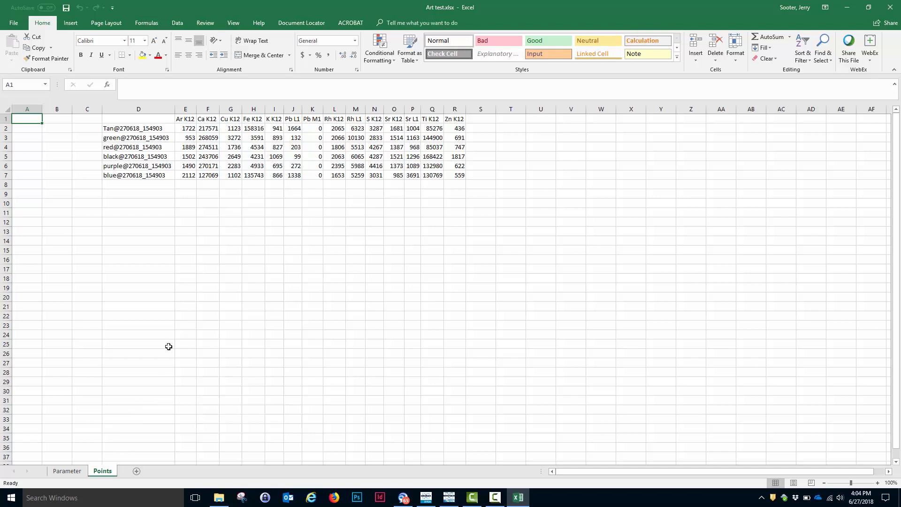
Insert a 2-D clustered bar chart of the Pb L1 values in J2:J7 against the spectrum names in D2:D7
{"action": "left_click", "coordinate": [148, 131]}
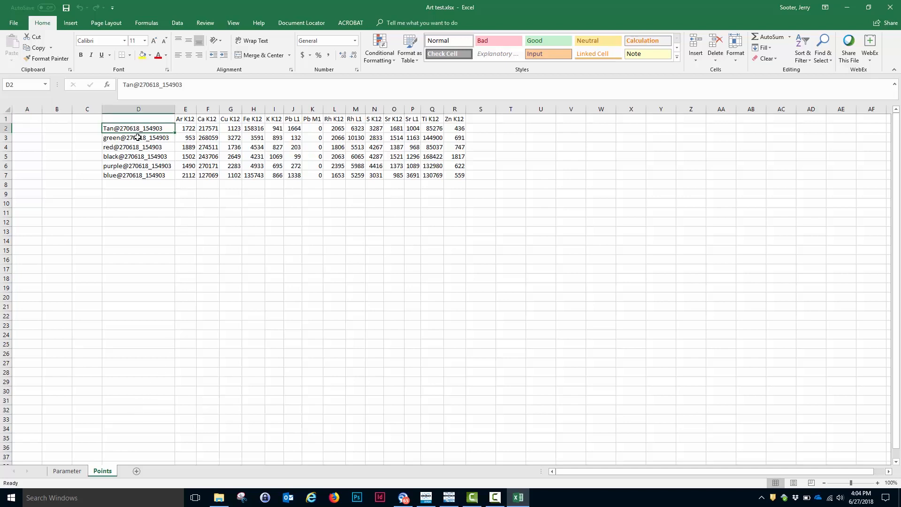
{"action": "left_click_drag", "start_coordinate": [143, 129], "coordinate": [151, 173]}
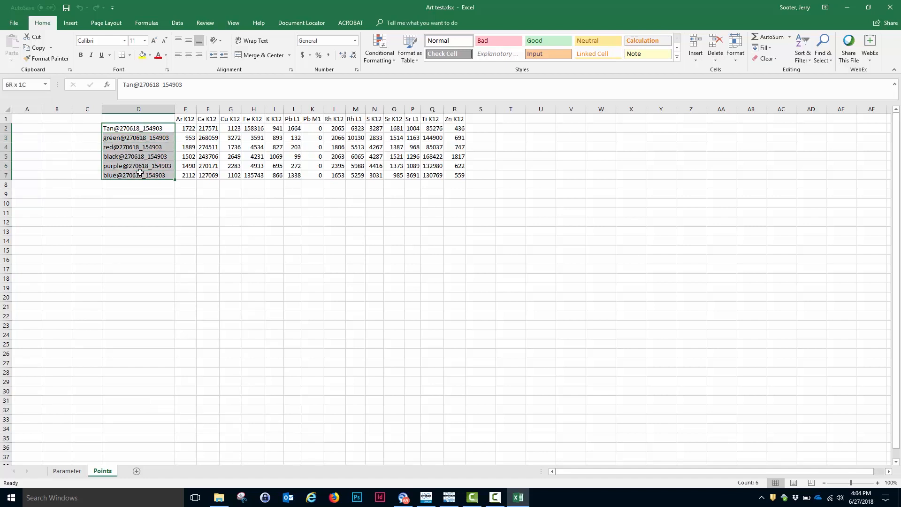
{"action": "left_click", "coordinate": [291, 128], "text": "ctrl"}
{"action": "left_click_drag", "start_coordinate": [291, 128], "coordinate": [277, 177]}
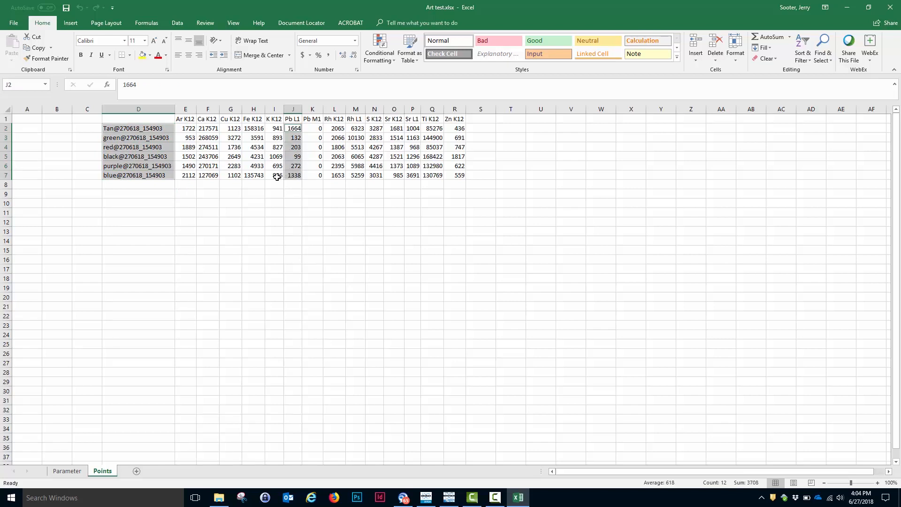
{"action": "left_click", "coordinate": [66, 24]}
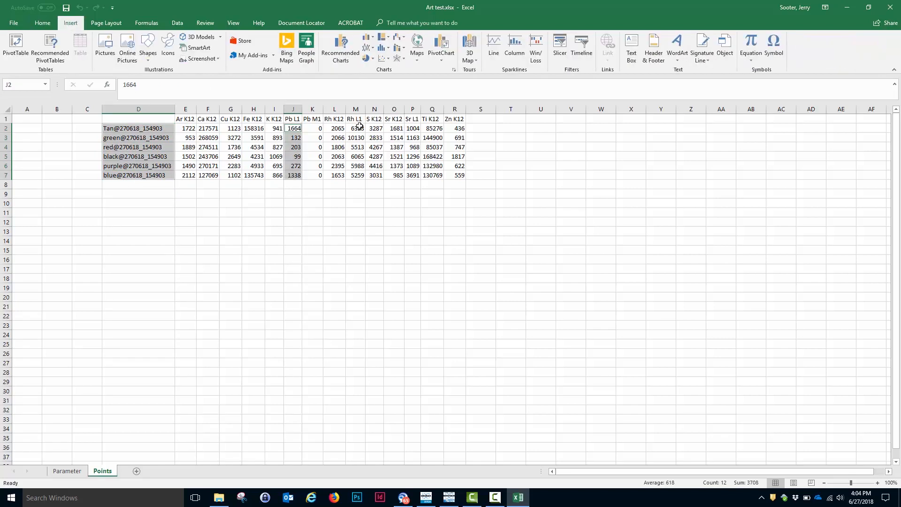
{"action": "left_click", "coordinate": [367, 38]}
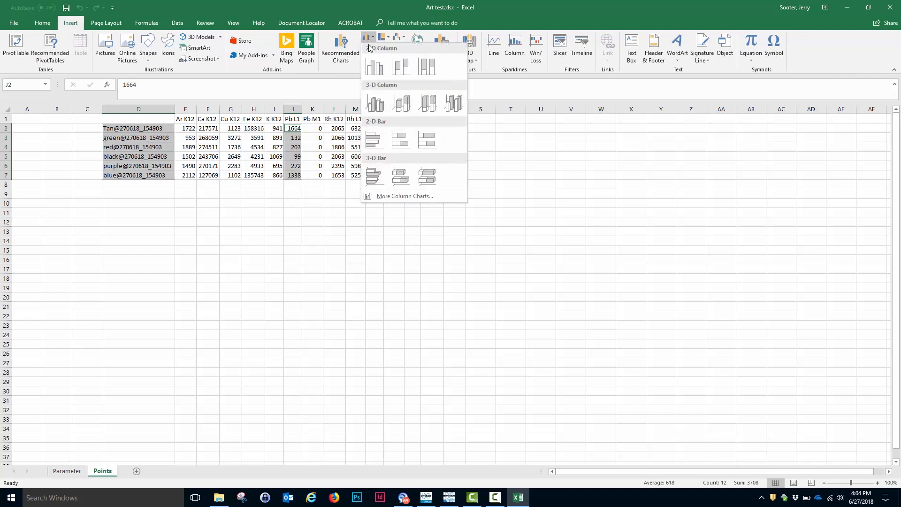
{"action": "left_click", "coordinate": [379, 149]}
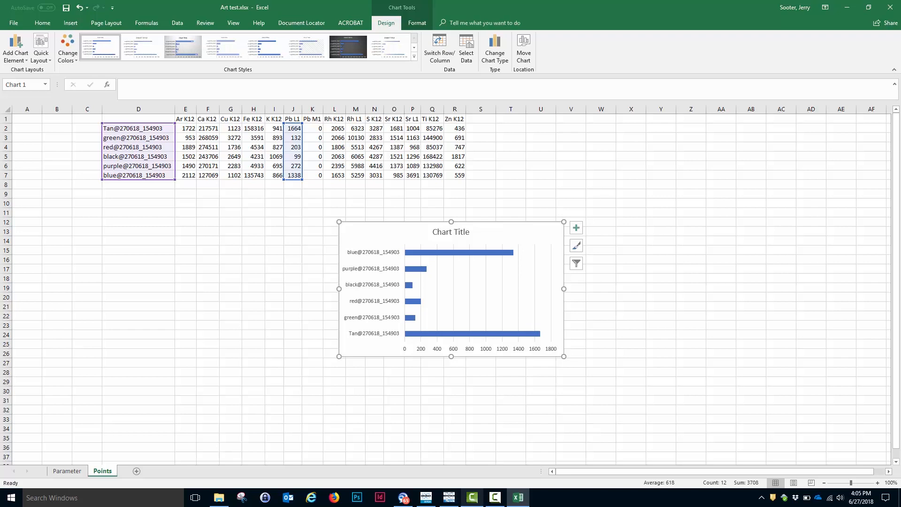
Switch back to Artax and save the project as Art test in the Temp folder
{"action": "left_click", "coordinate": [426, 500]}
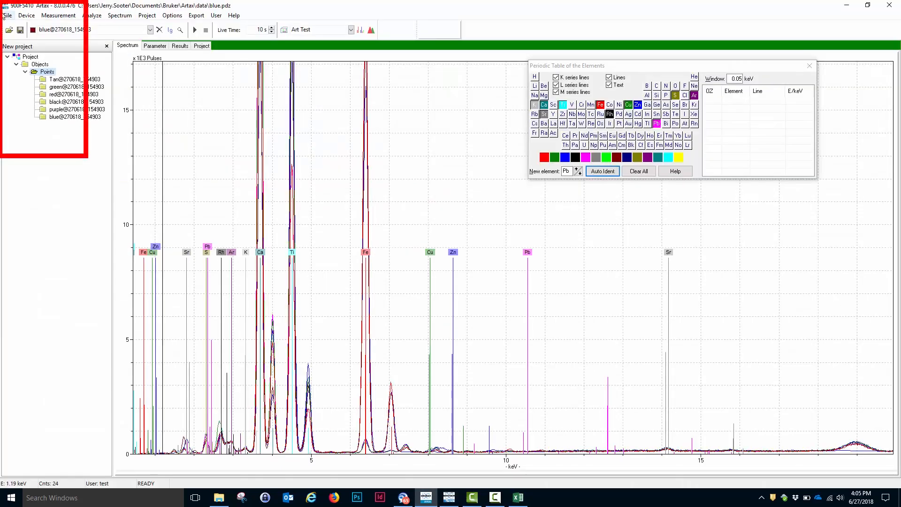
{"action": "left_click", "coordinate": [7, 15]}
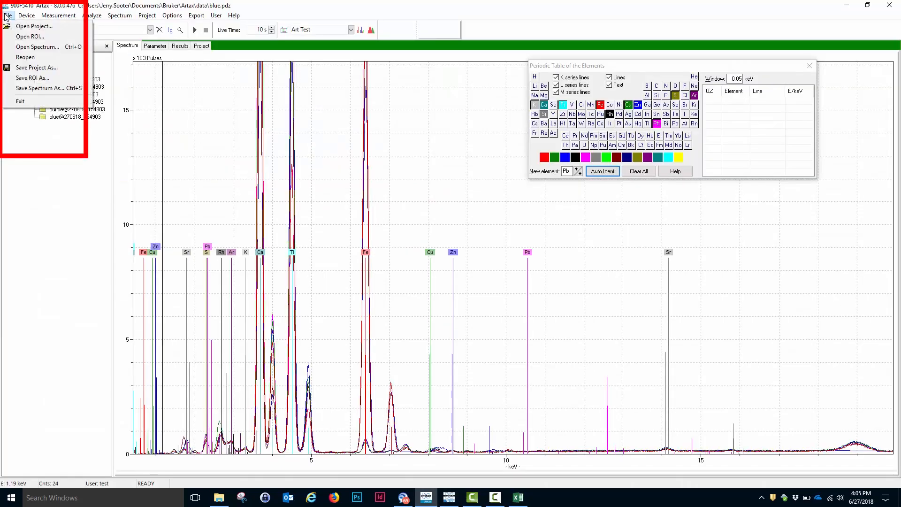
{"action": "left_click", "coordinate": [24, 69]}
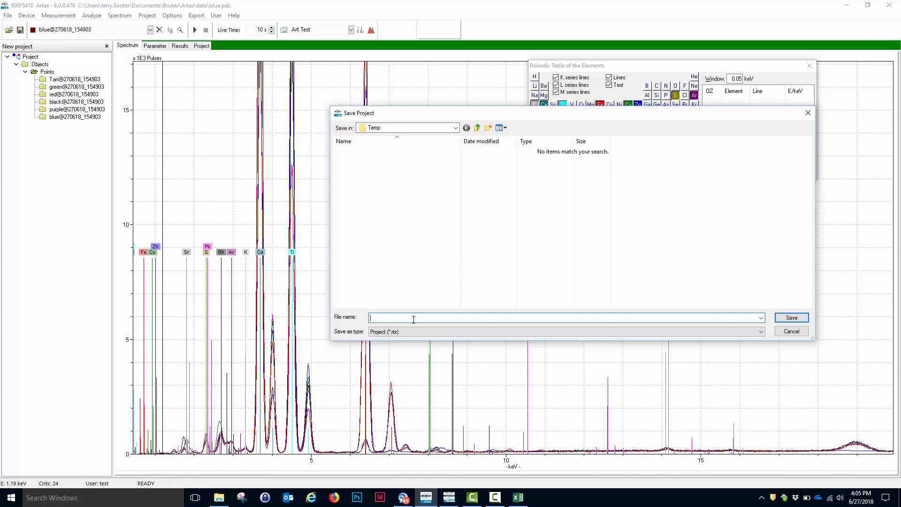
{"action": "type", "text": "Art test"}
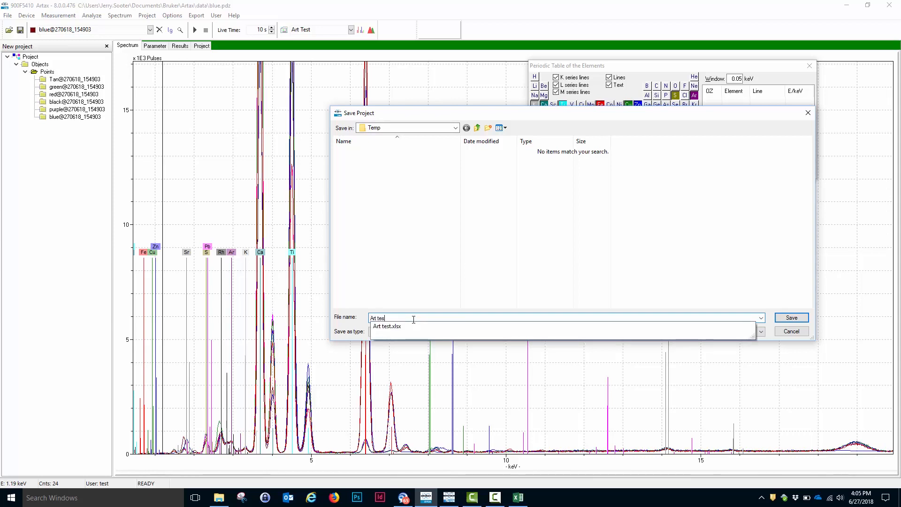
{"action": "left_click", "coordinate": [786, 319]}
{"action": "left_click", "coordinate": [784, 319]}
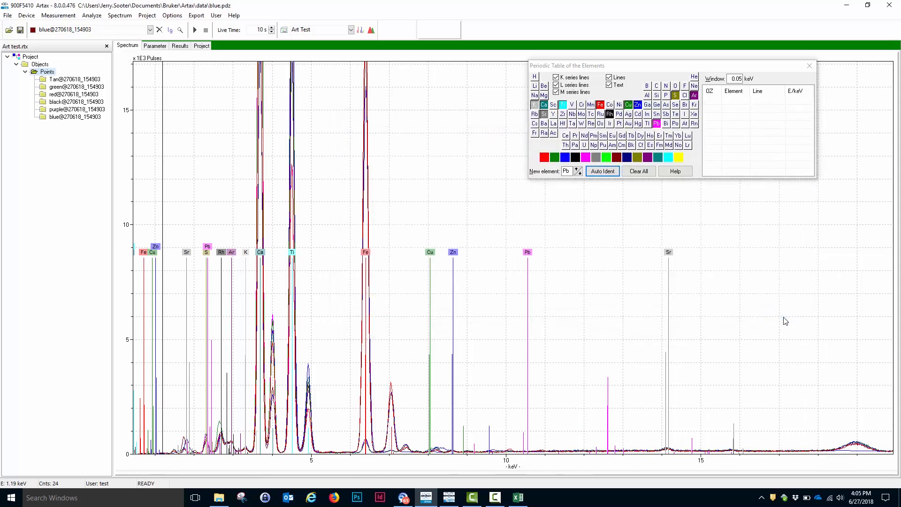